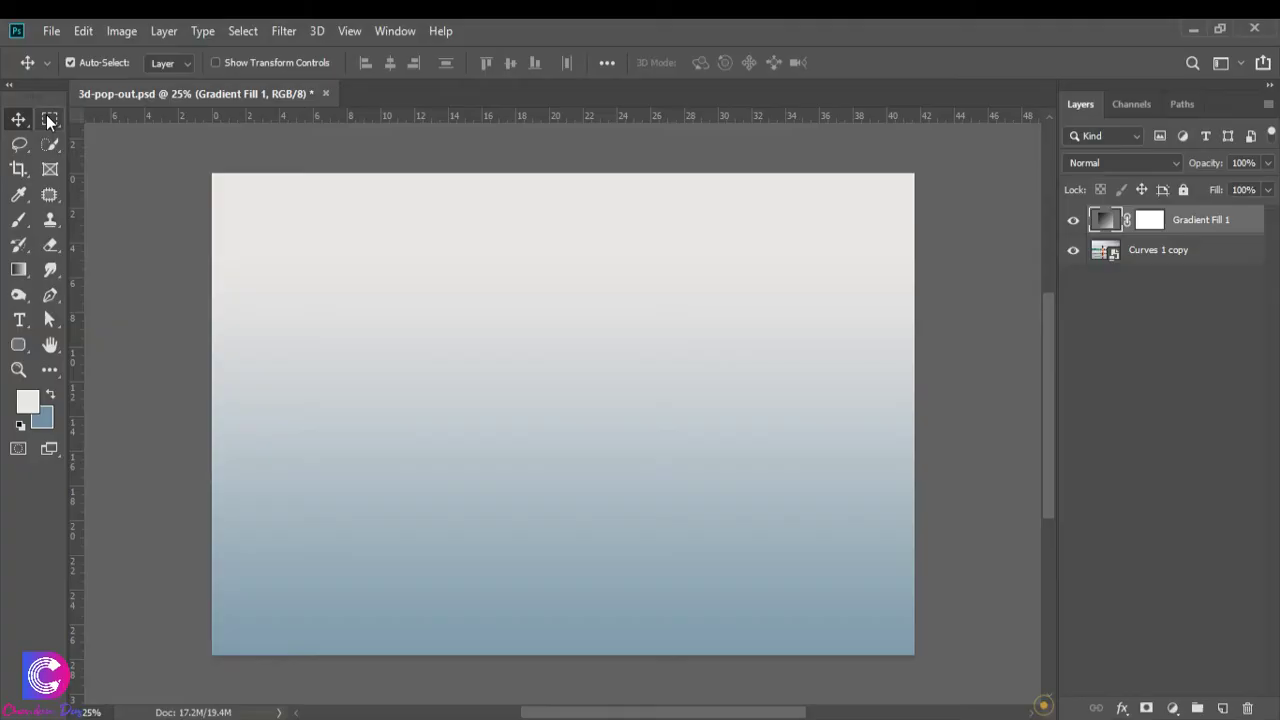
# Step: Duplicate Curves 1 copy, place Gradient Fill 1 below Curves 1 copy 2, and select Curves 1 copy 2
pyautogui.click(1140, 255)
pyautogui.hotkey('ctrl', 'j')
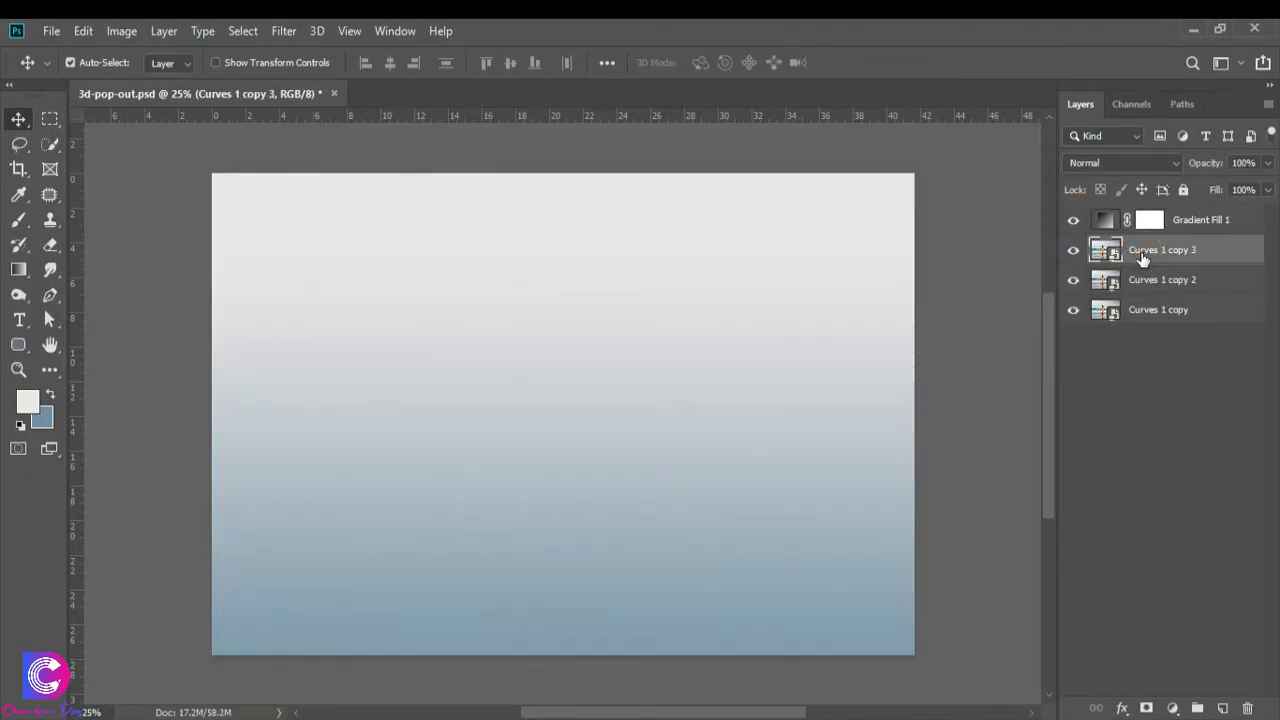
pyautogui.moveTo(1188, 226); pyautogui.dragTo(1197, 290)
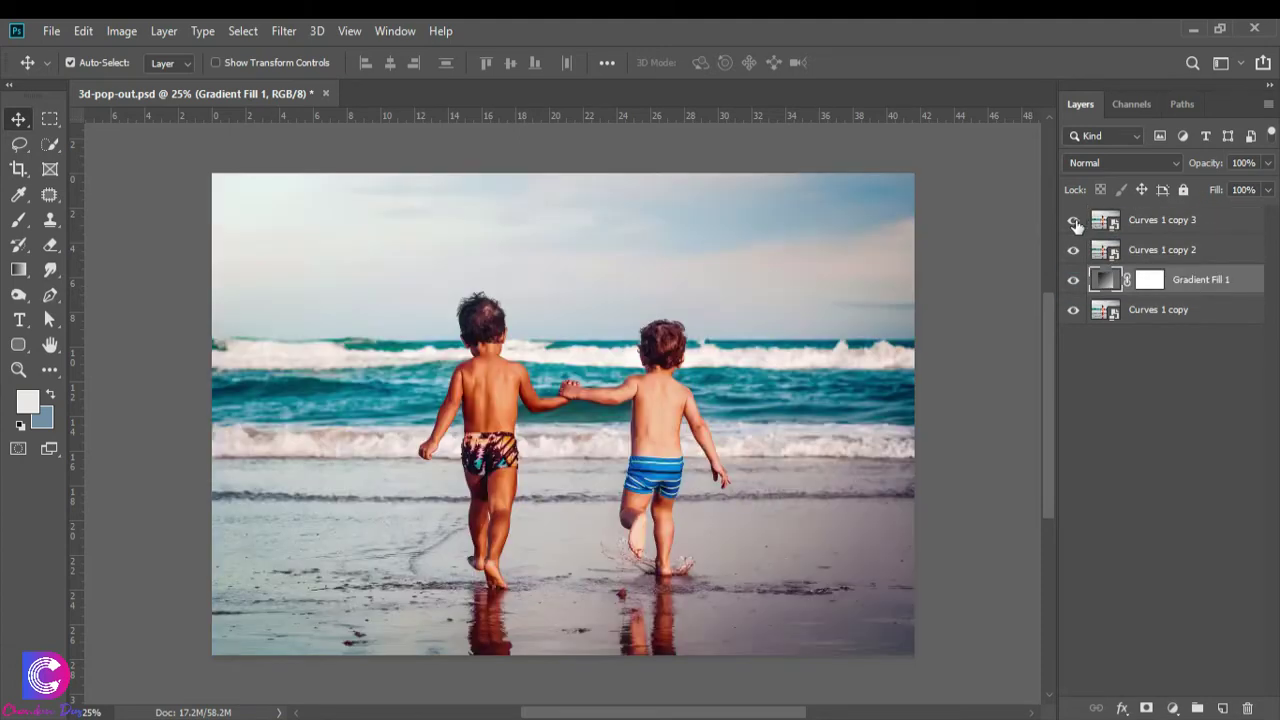
pyautogui.click(1135, 252)
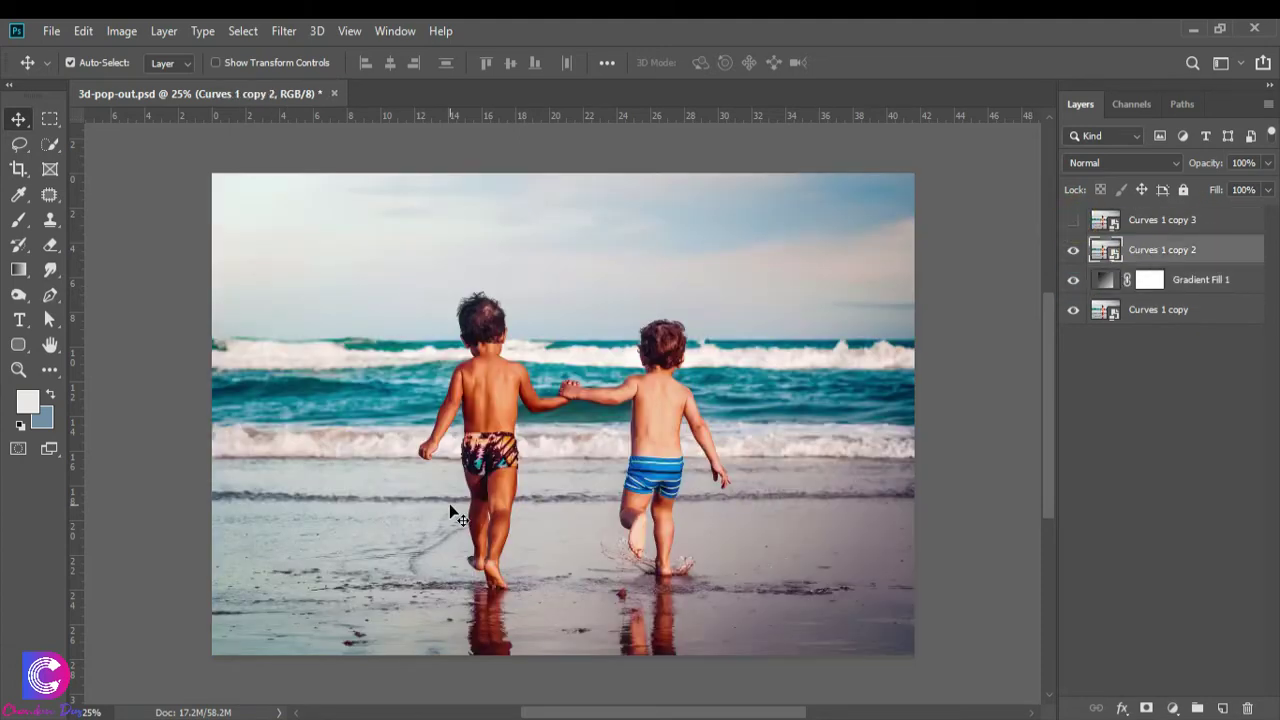
# Step: Draw a rectangular selection around the children's lower bodies, shifted slightly left
pyautogui.click(50, 120)
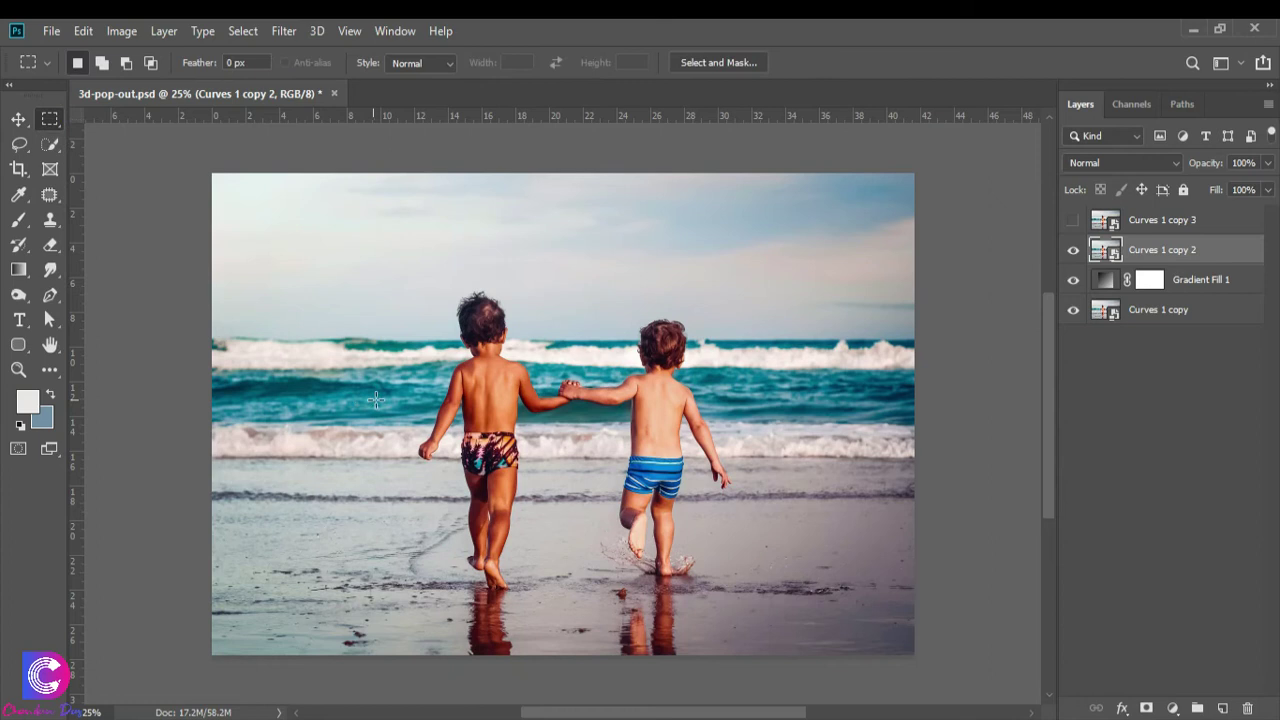
pyautogui.moveTo(376, 392); pyautogui.dragTo(802, 622)
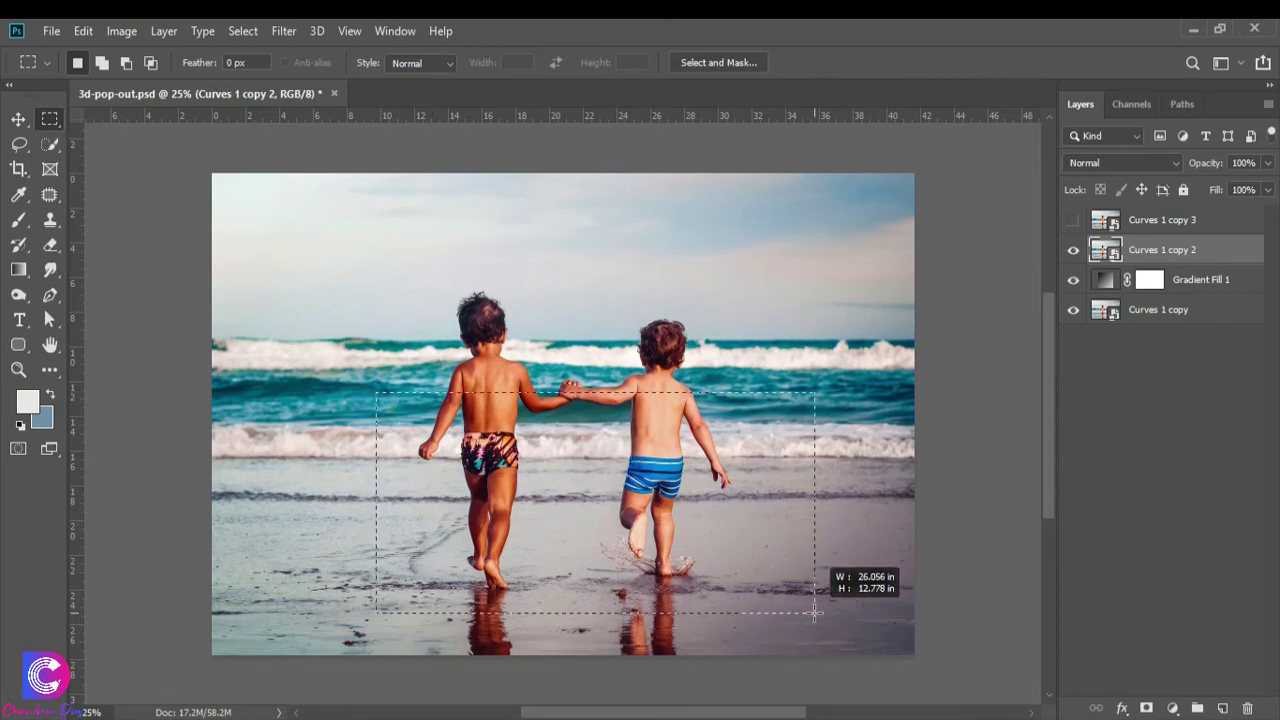
pyautogui.click(827, 511)
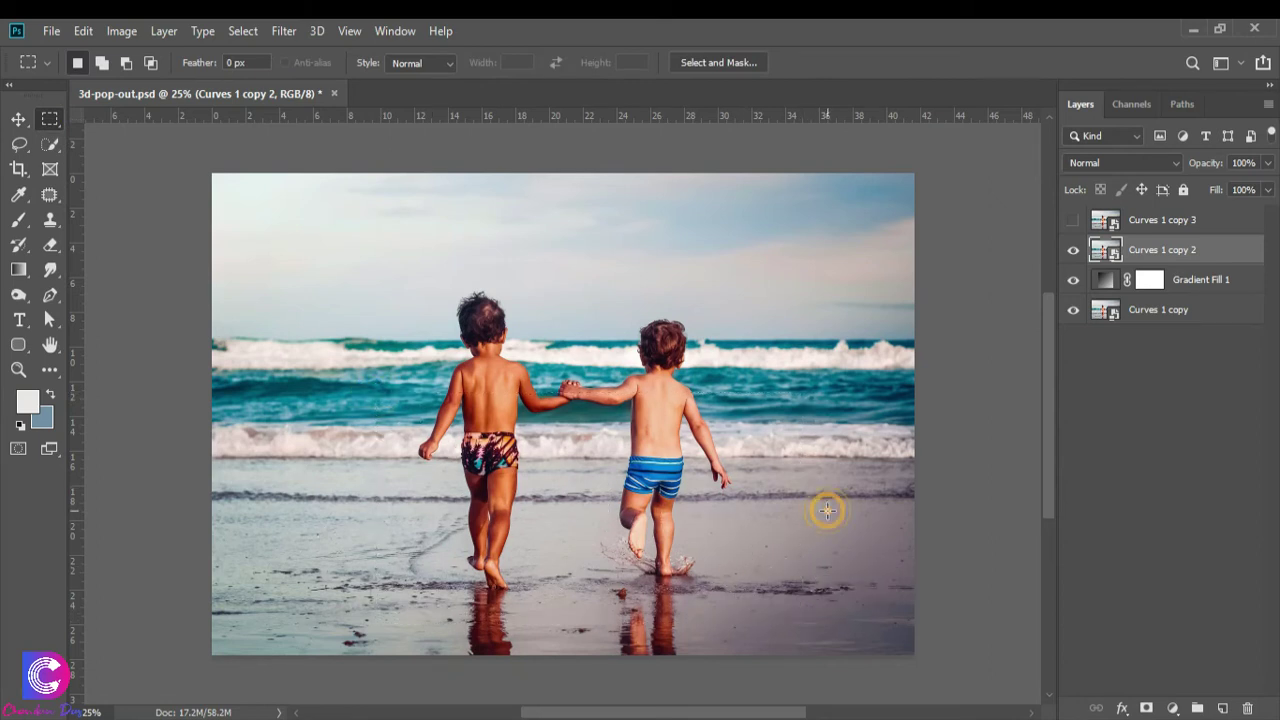
pyautogui.moveTo(372, 412); pyautogui.dragTo(778, 617)
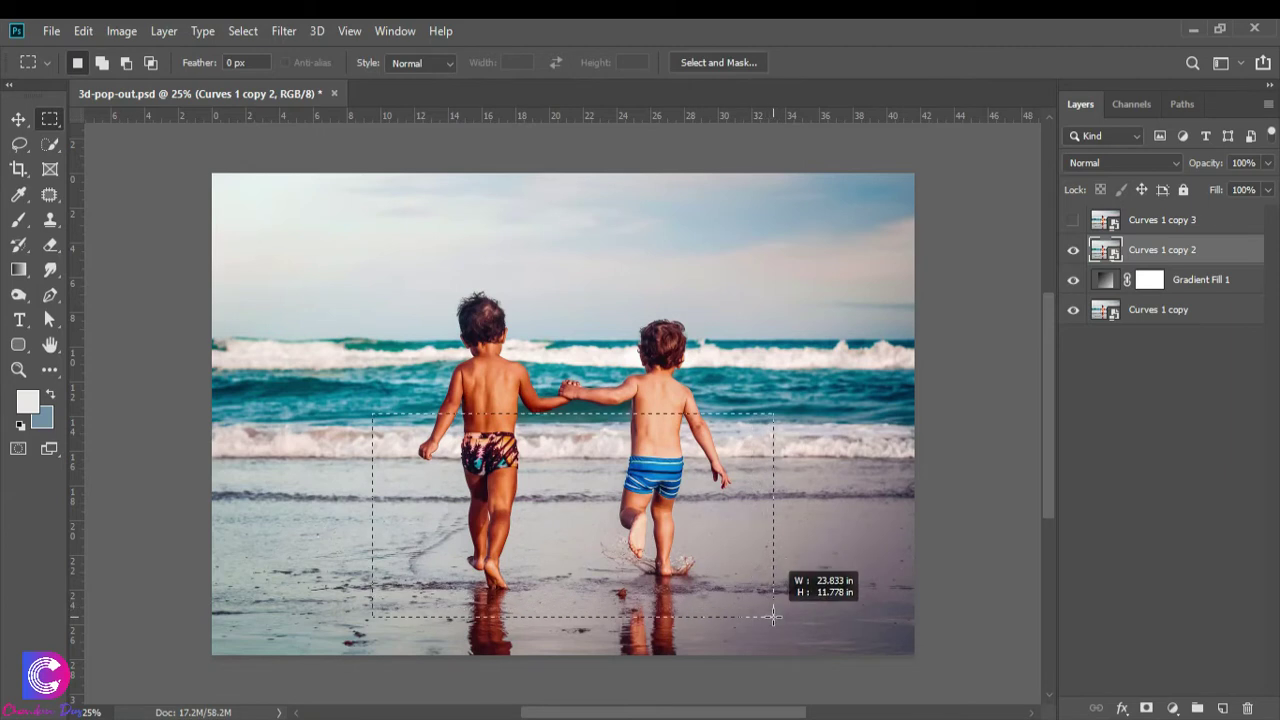
pyautogui.moveTo(778, 617); pyautogui.dragTo(778, 617)
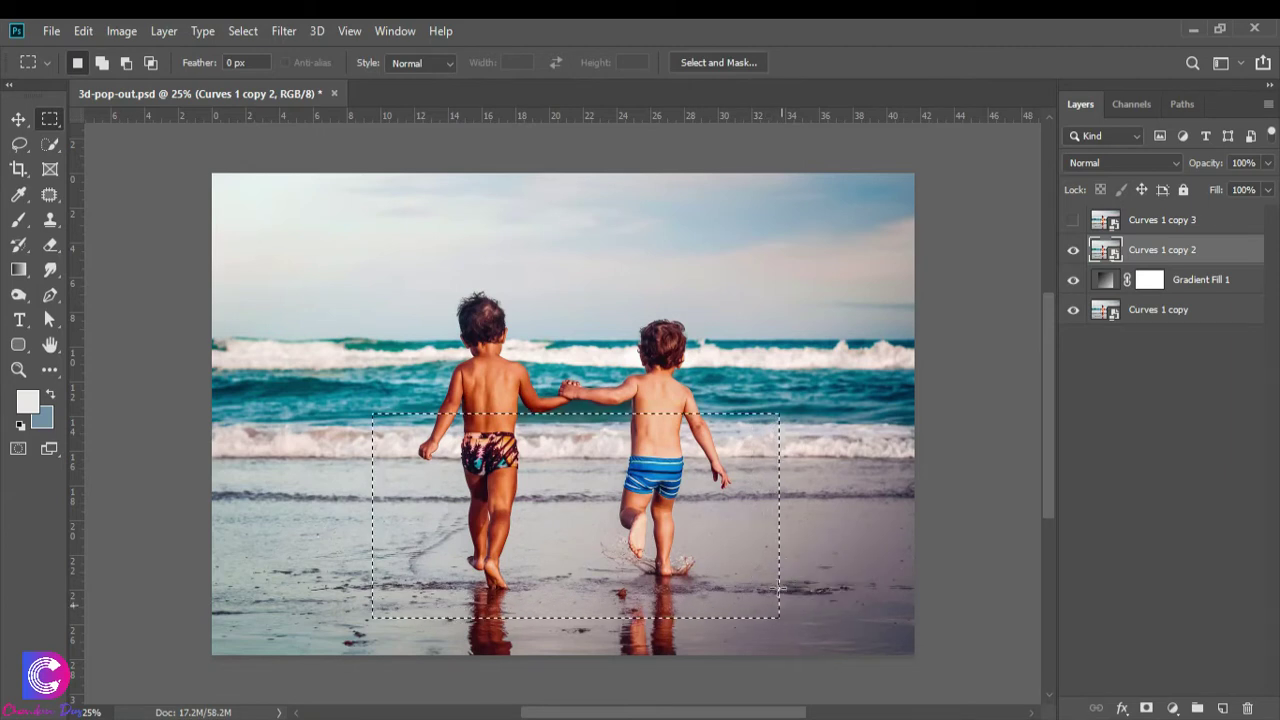
pyautogui.moveTo(748, 537); pyautogui.dragTo(733, 537)
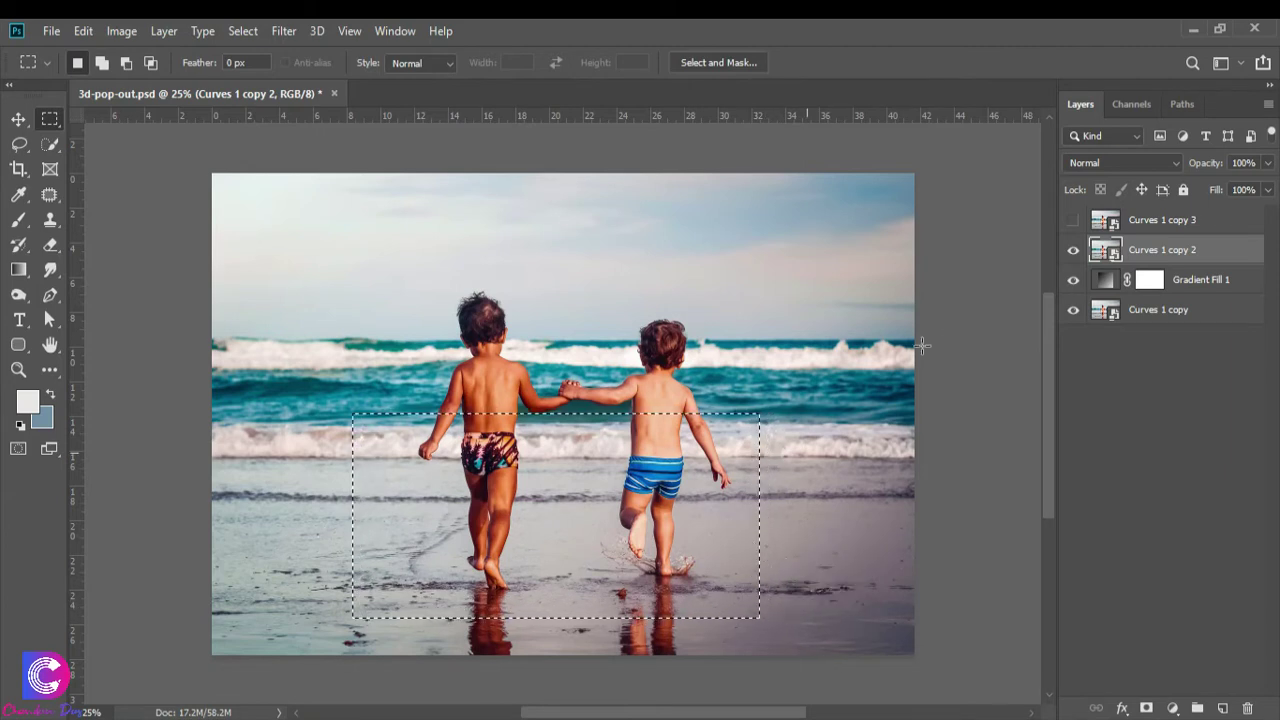
# Step: Set up a 20 px white outside stroke effect on Curves 1 copy 2
pyautogui.click(1124, 709)
pyautogui.click(1148, 563)
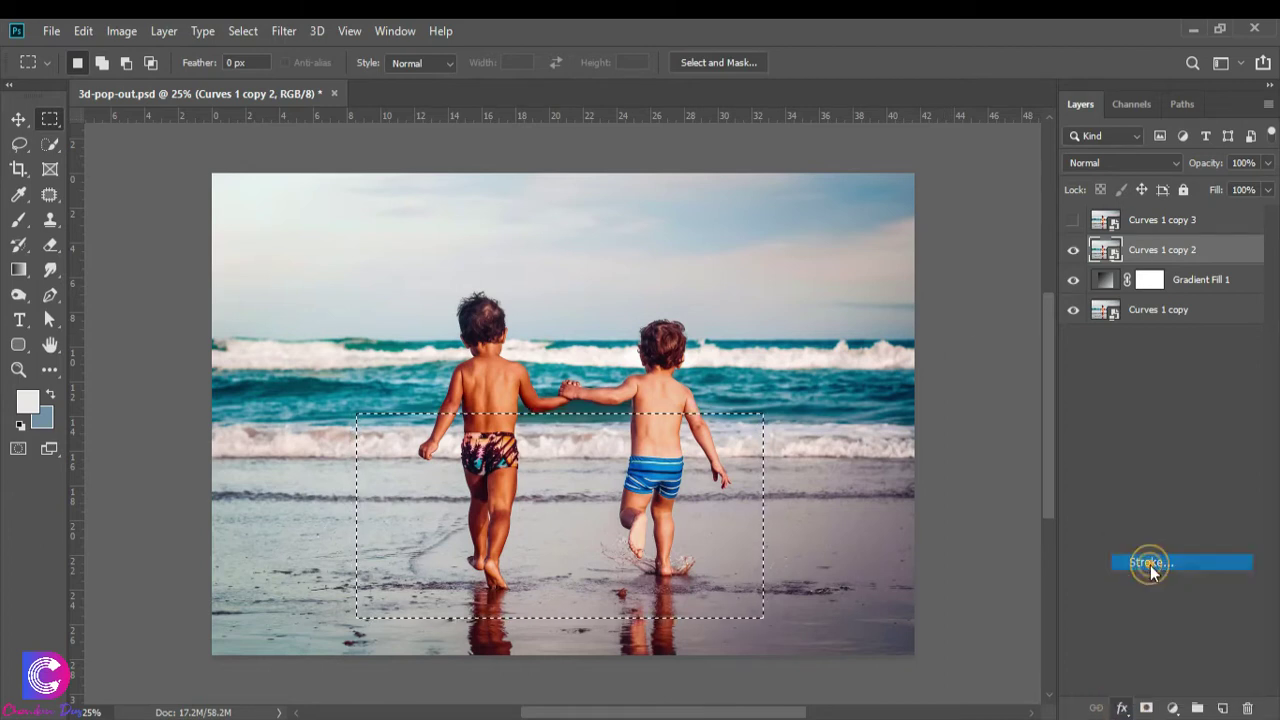
pyautogui.press('Up')
pyautogui.press('Up')
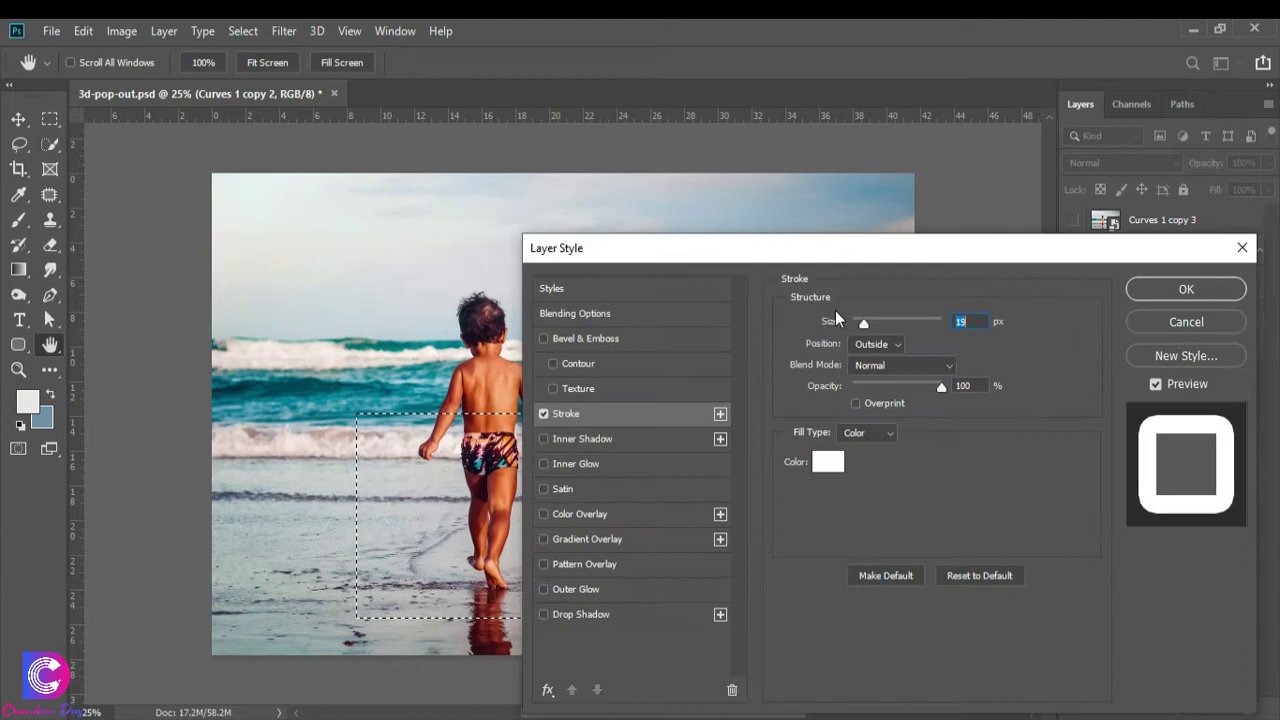
pyautogui.click(1186, 289)
# Step: Transform the selection in perspective, pulling the top corners inward
pyautogui.press('m')
pyautogui.rightClick(516, 455)
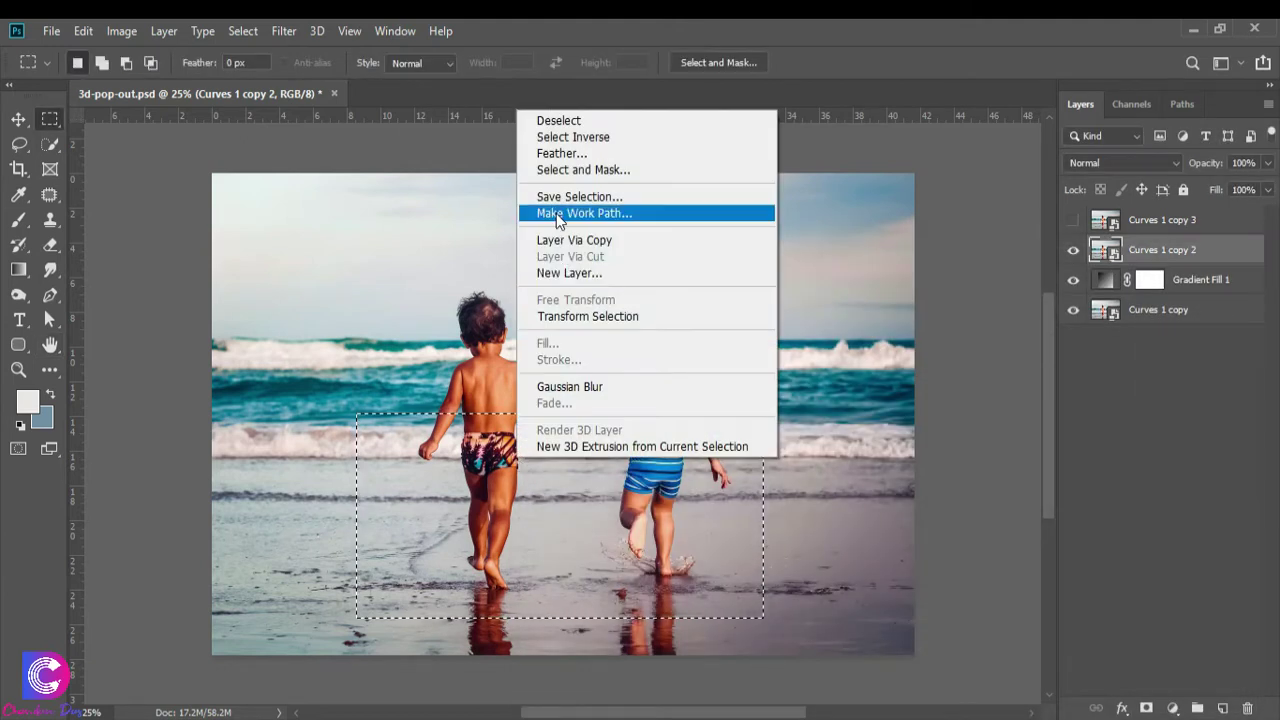
pyautogui.click(571, 316)
pyautogui.rightClick(519, 453)
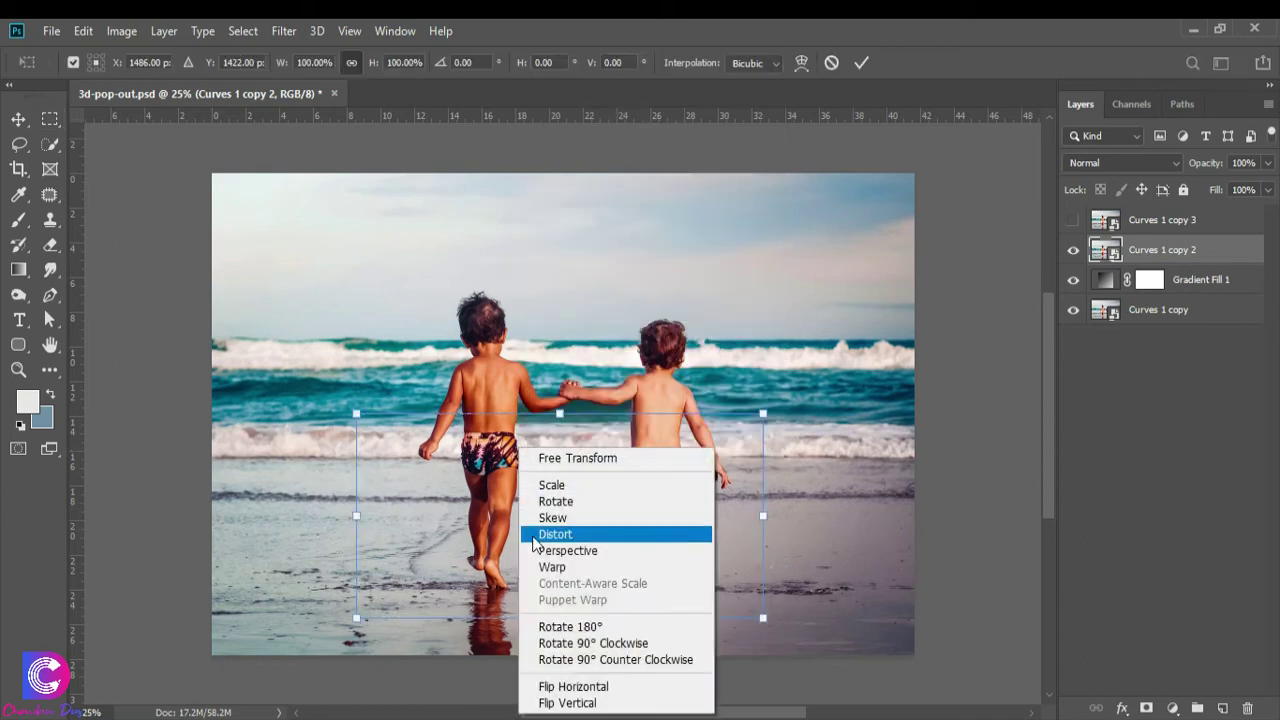
pyautogui.click(571, 546)
pyautogui.moveTo(391, 408); pyautogui.dragTo(401, 409)
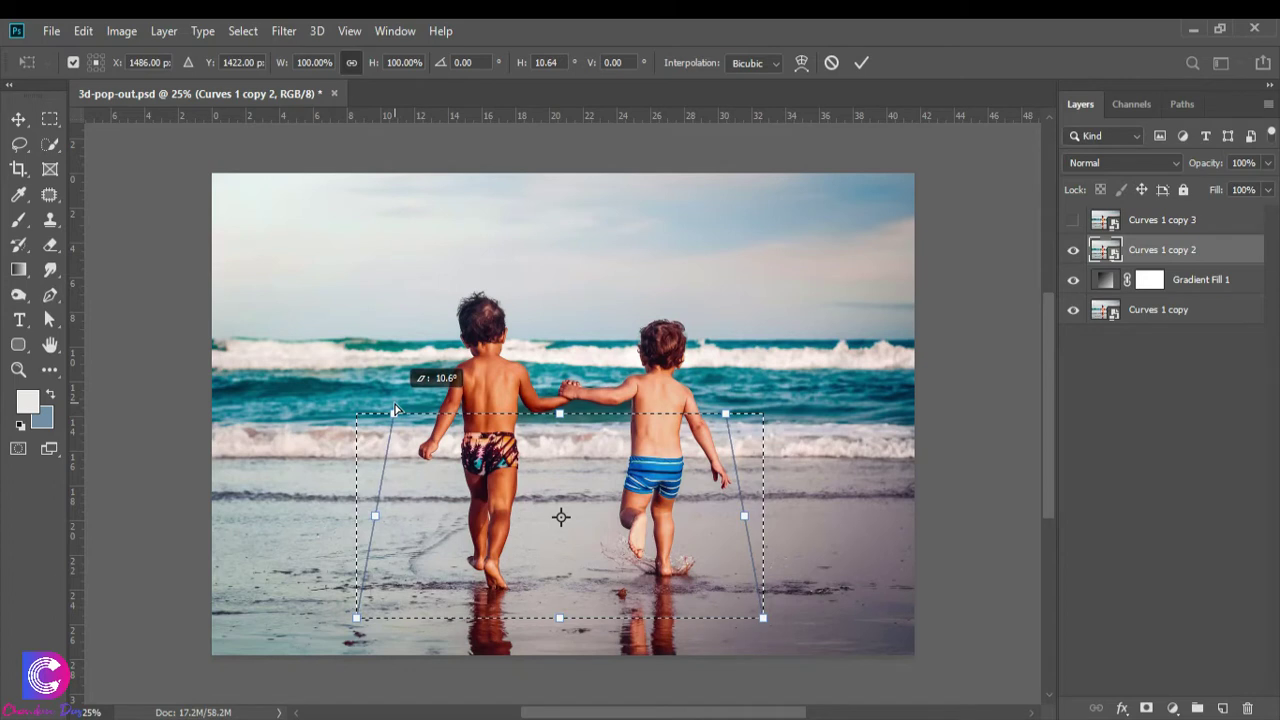
# Step: Scale the selection taller from the top and apply the transform
pyautogui.rightClick(614, 449)
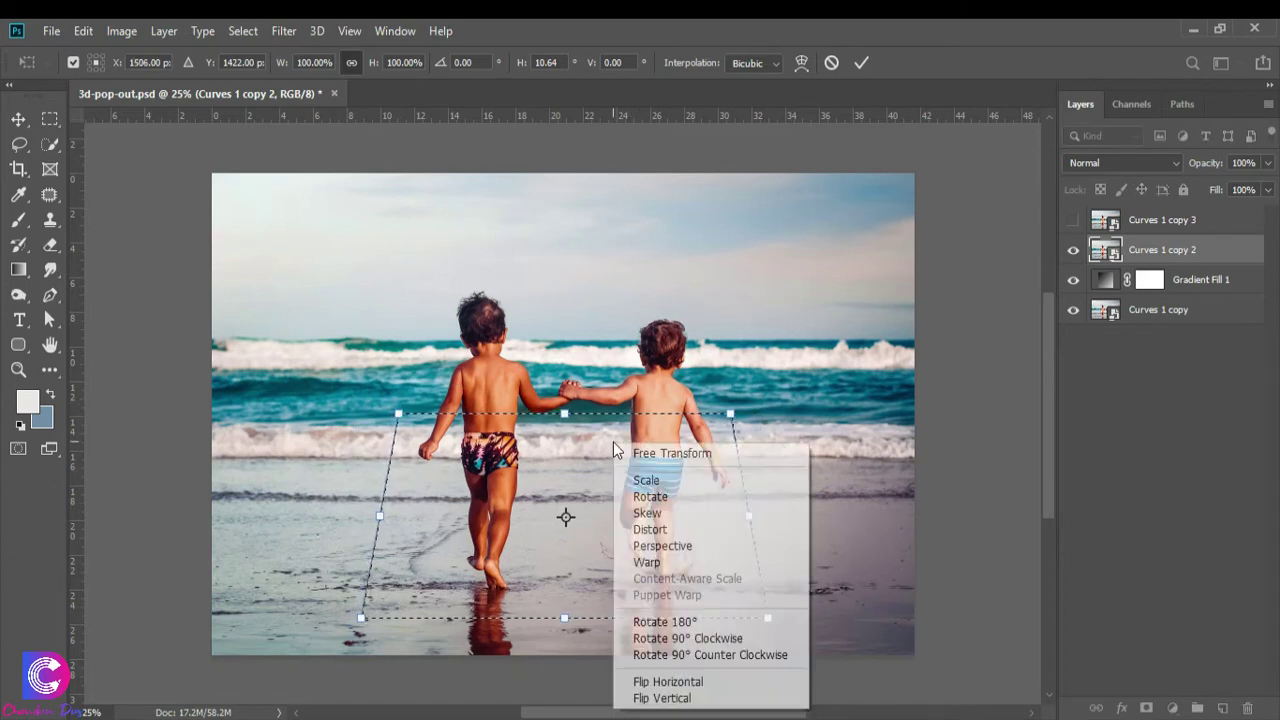
pyautogui.click(646, 480)
pyautogui.moveTo(565, 413)
pyautogui.mouseDown()
pyautogui.moveTo(565, 401)
pyautogui.moveTo(565, 414)
pyautogui.mouseUp()
pyautogui.press('Return')
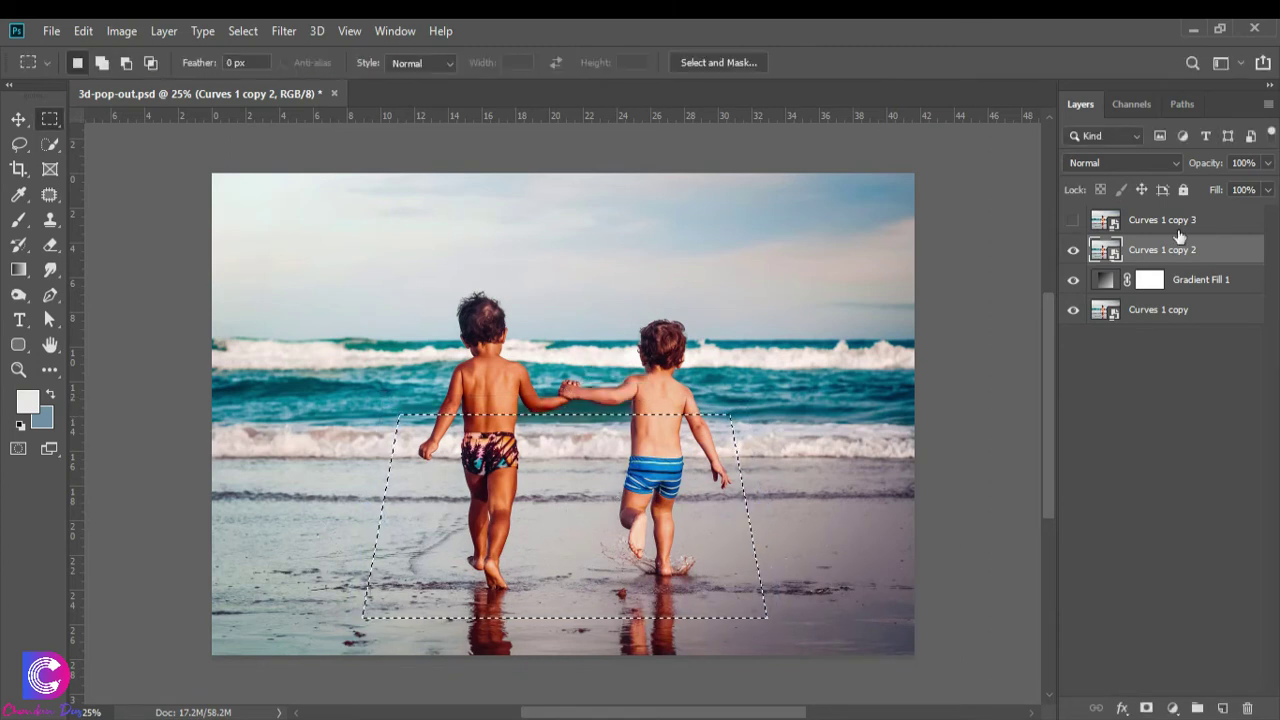
# Step: Confirm the white stroke and mask Curves 1 copy 2 to the trapezoid selection
pyautogui.click(1122, 708)
pyautogui.click(1136, 384)
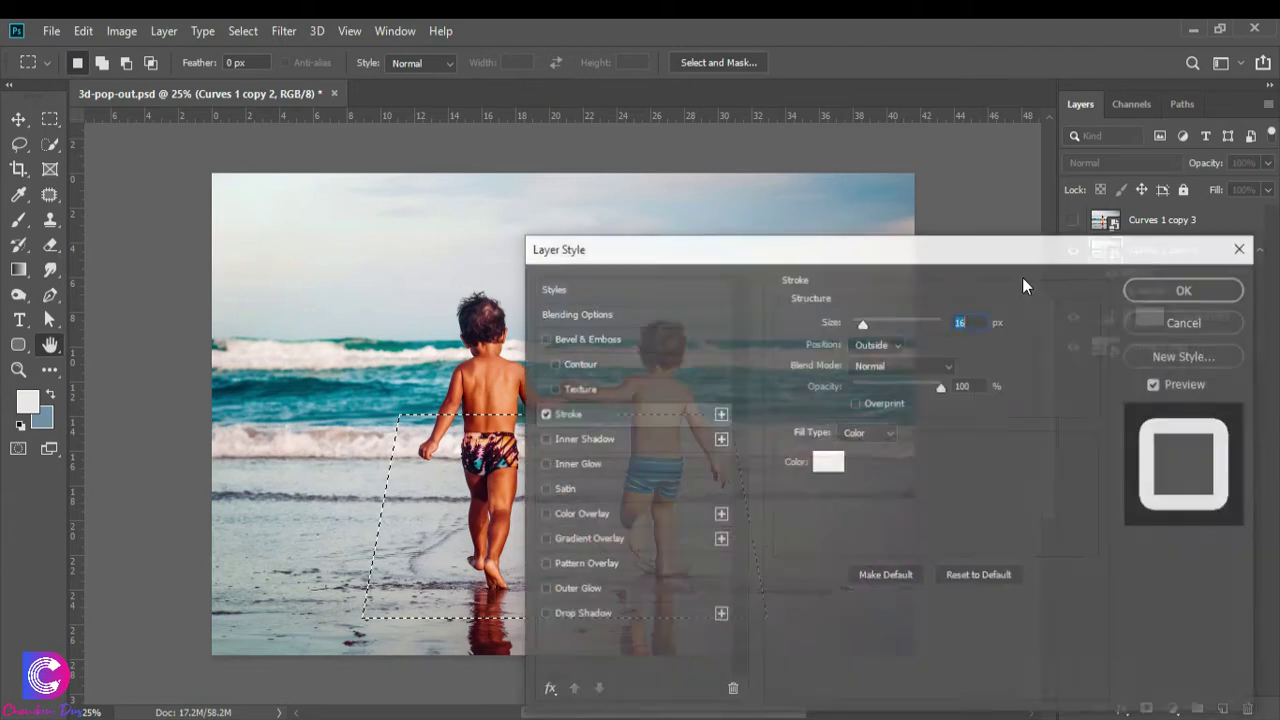
pyautogui.click(1200, 289)
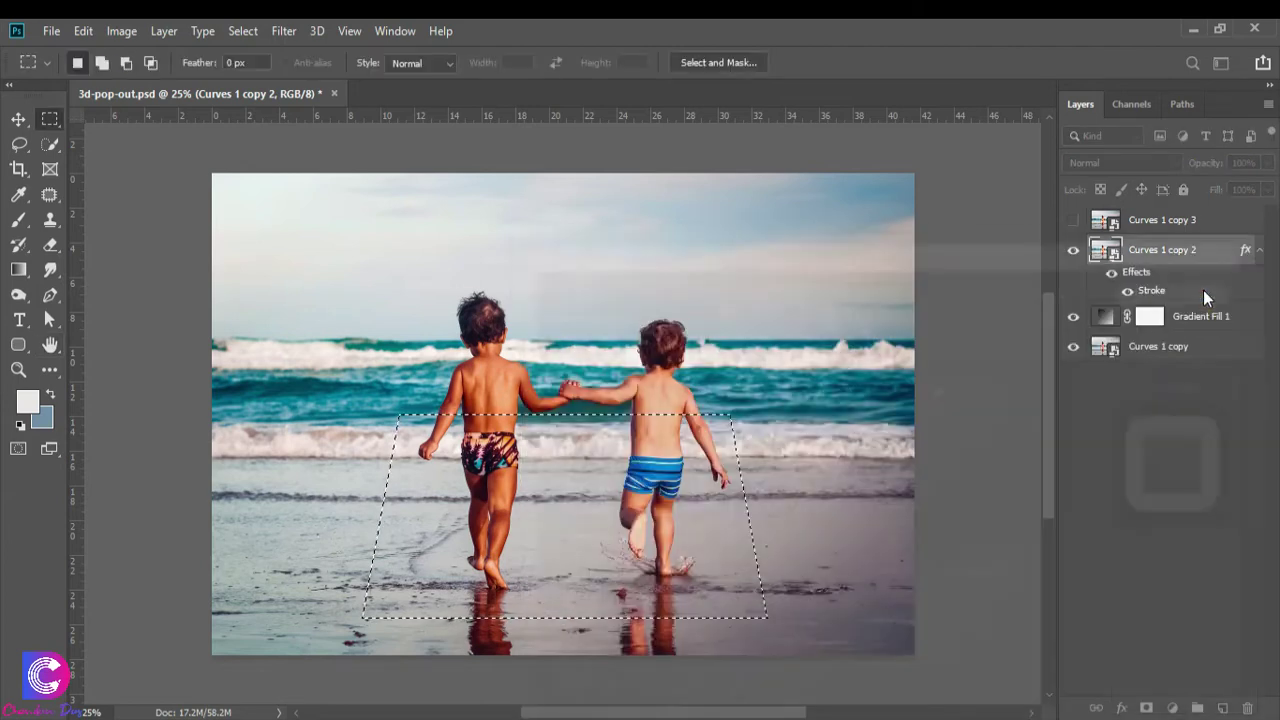
pyautogui.click(1146, 708)
pyautogui.click(1260, 250)
# Step: Add Layer 1 below the frame, fill the trapezoid black, and unhide Curves 1 copy 3
pyautogui.click(1222, 708)
pyautogui.moveTo(1177, 251); pyautogui.dragTo(1152, 288)
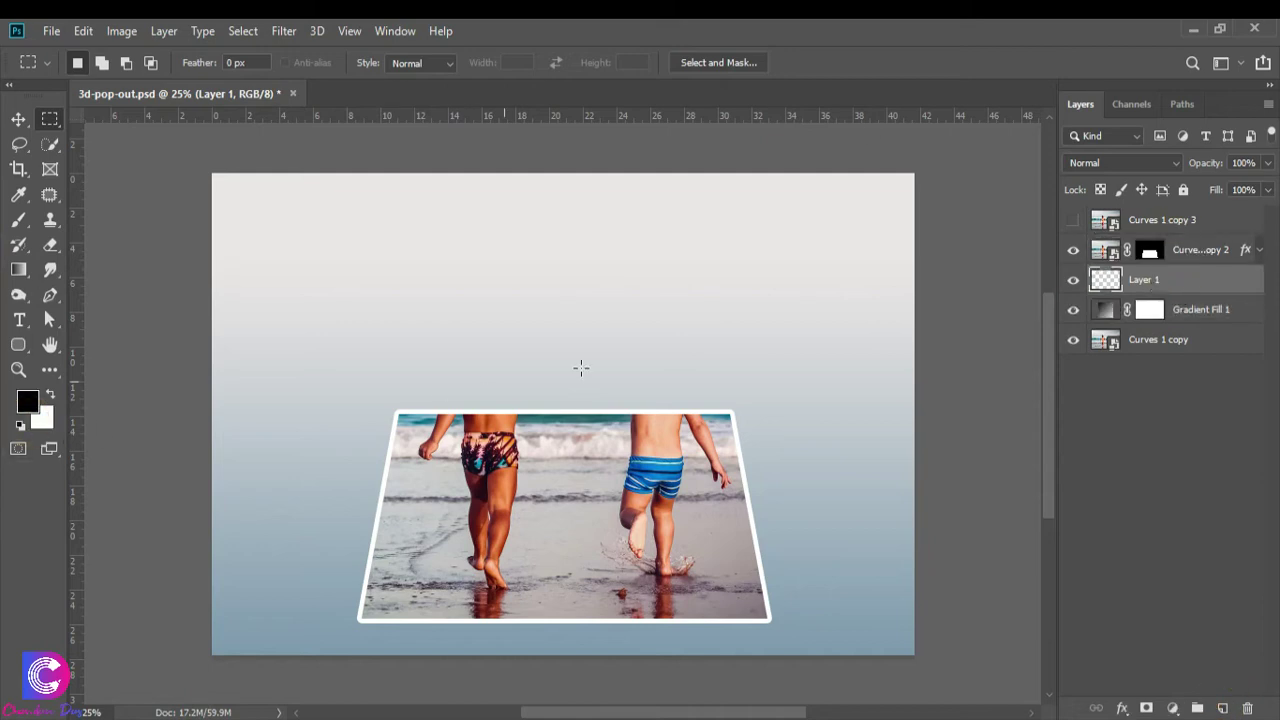
pyautogui.hotkey('alt', 'BackSpace')
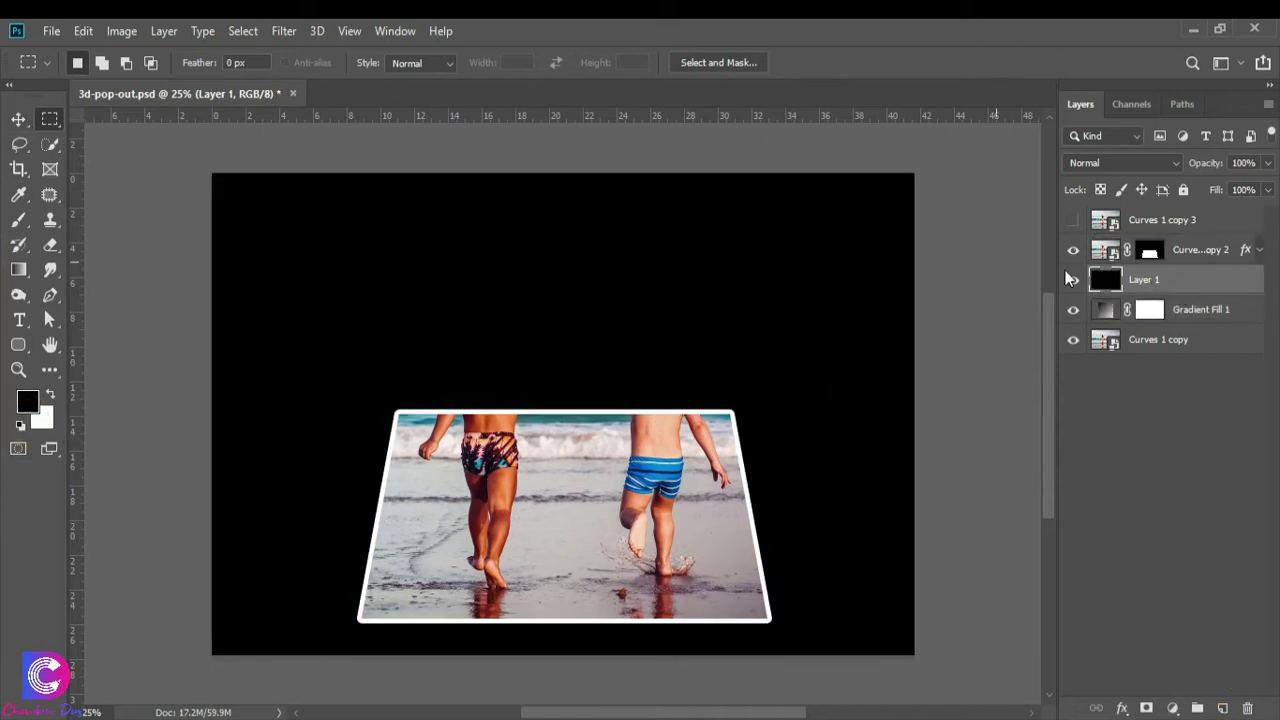
pyautogui.hotkey('ctrl', 'z')
pyautogui.click(1150, 252)
pyautogui.keyDown('ctrl'); pyautogui.click(1152, 257); pyautogui.keyUp('ctrl')
pyautogui.click(1152, 282)
pyautogui.hotkey('alt', 'BackSpace')
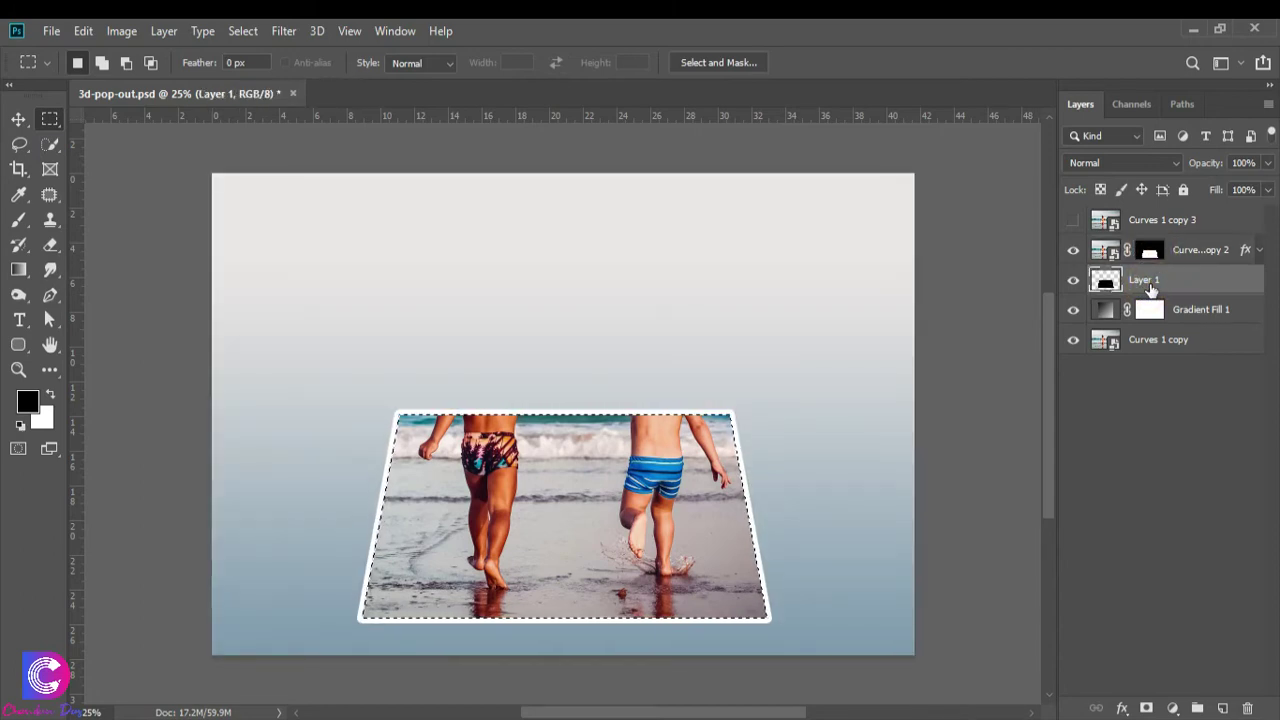
pyautogui.click(1192, 252)
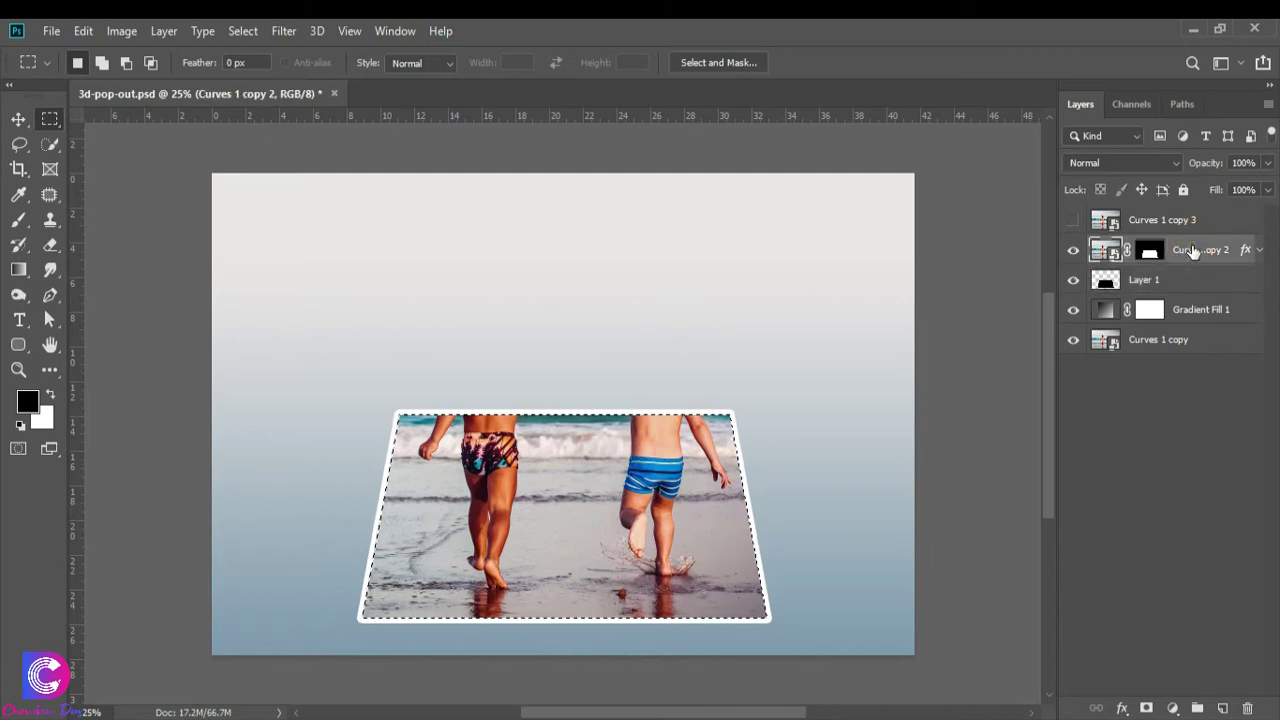
pyautogui.click(1073, 220)
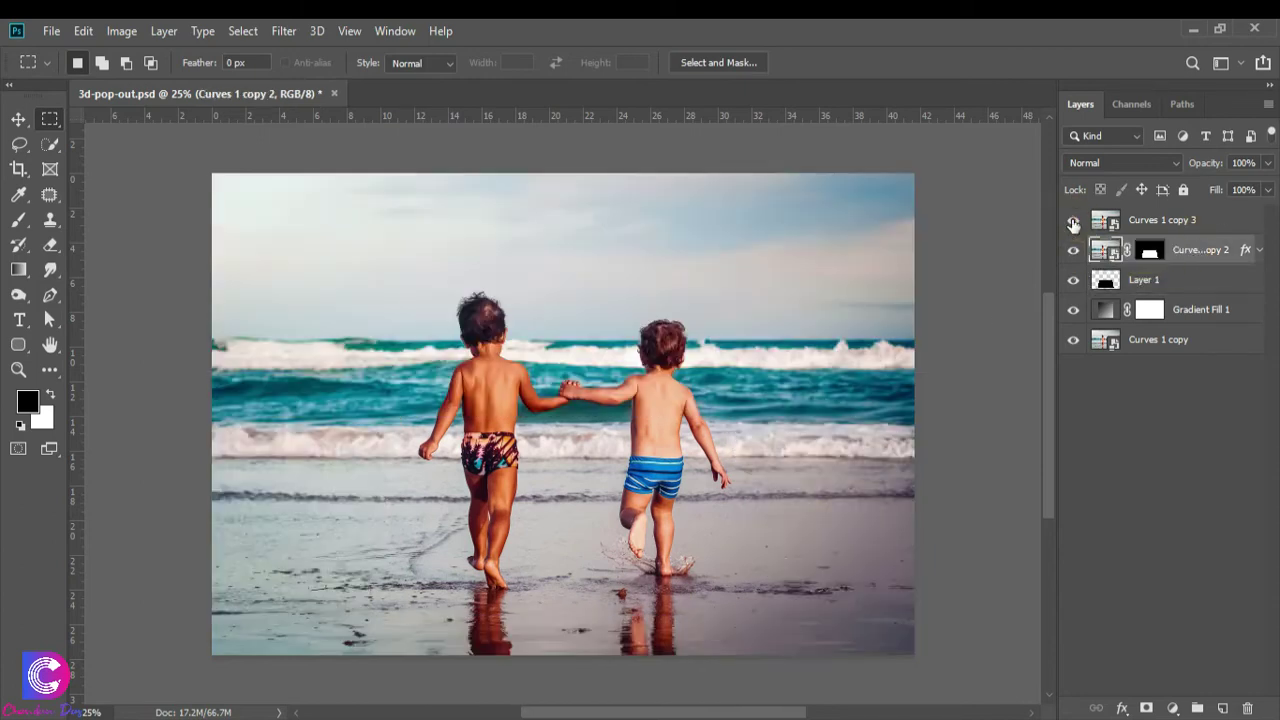
# Step: On Curves 1 copy 3, start a Quick Selection over the left child's hair
pyautogui.click(1140, 222)
pyautogui.click(51, 143)
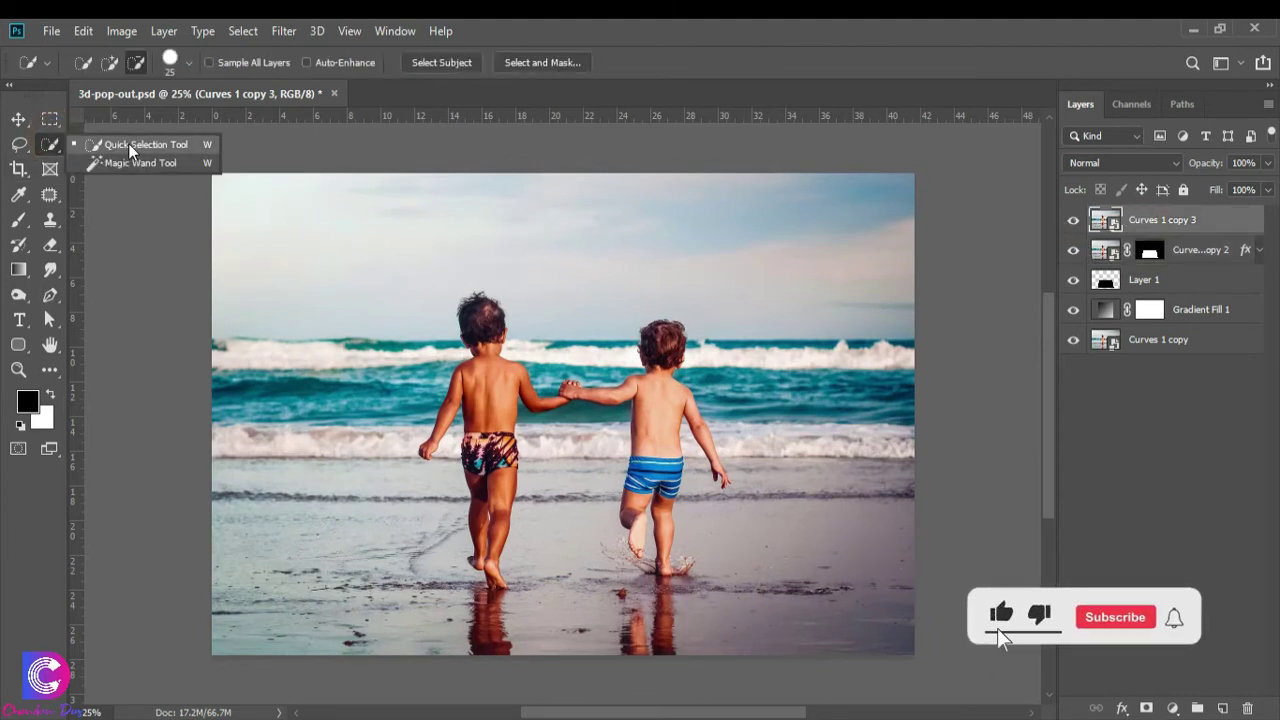
pyautogui.click(128, 143)
pyautogui.scroll(5, 490, 325)
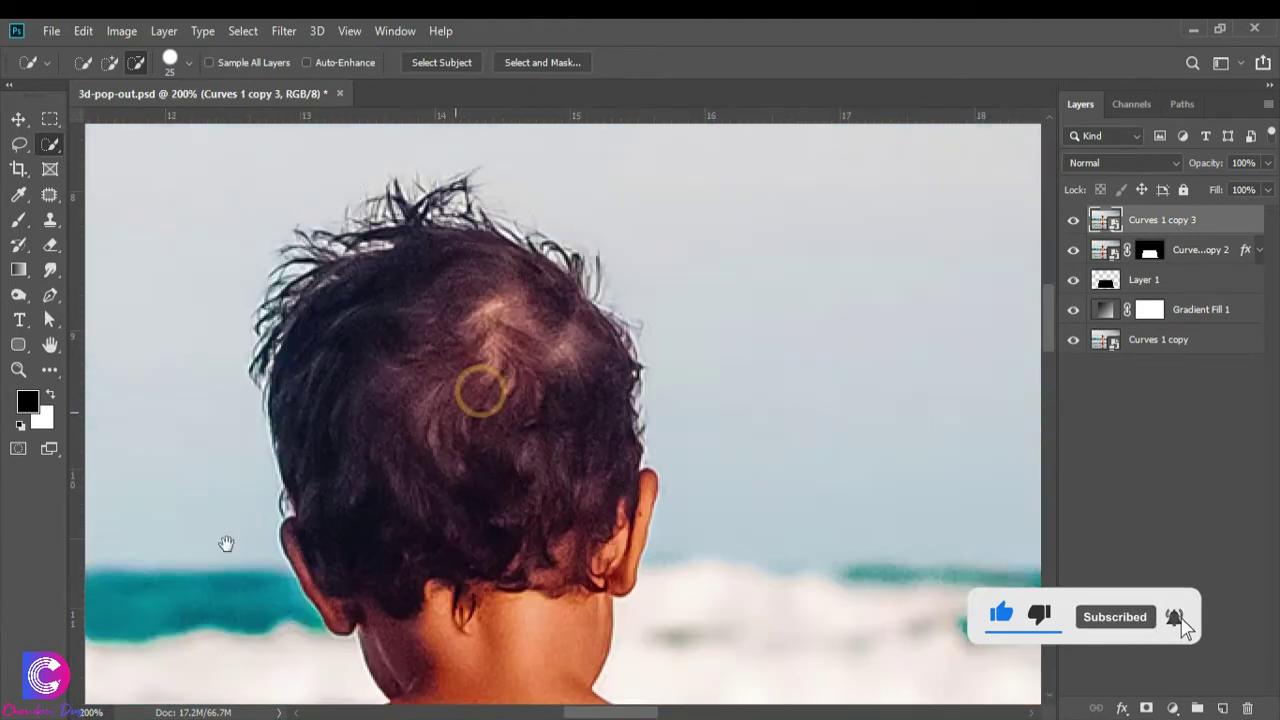
pyautogui.moveTo(226, 543); pyautogui.dragTo(91, 628)
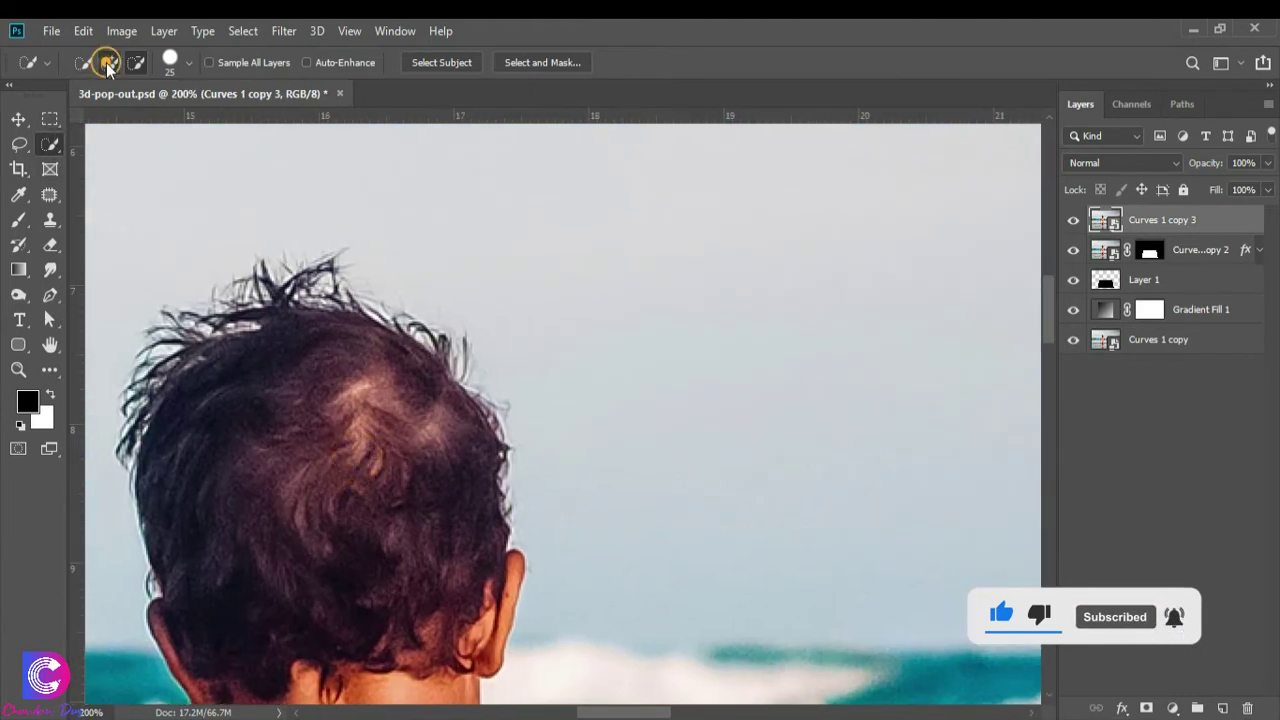
pyautogui.press('[')
pyautogui.moveTo(132, 452)
pyautogui.mouseDown()
pyautogui.moveTo(153, 399)
pyautogui.moveTo(495, 517)
pyautogui.mouseUp()
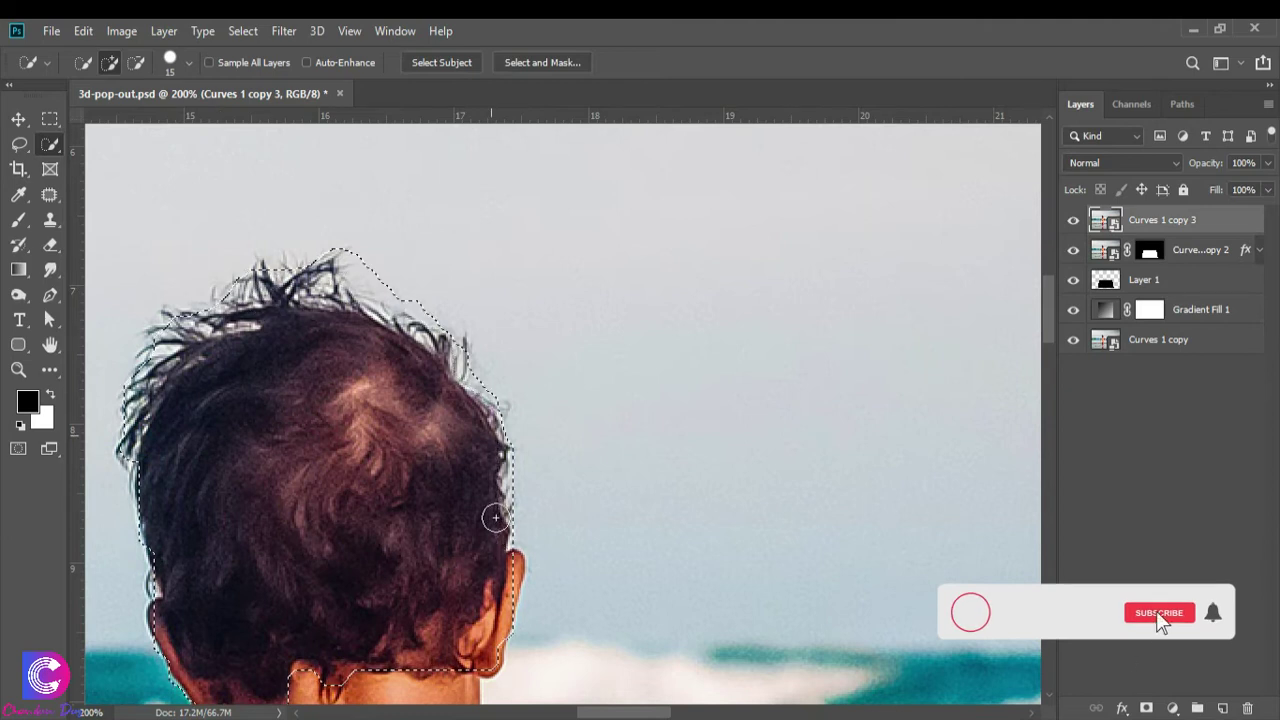
# Step: Extend the quick selection down around the neck and bodies
pyautogui.scroll(-5, 191, 414)
pyautogui.moveTo(317, 309); pyautogui.dragTo(421, 383)
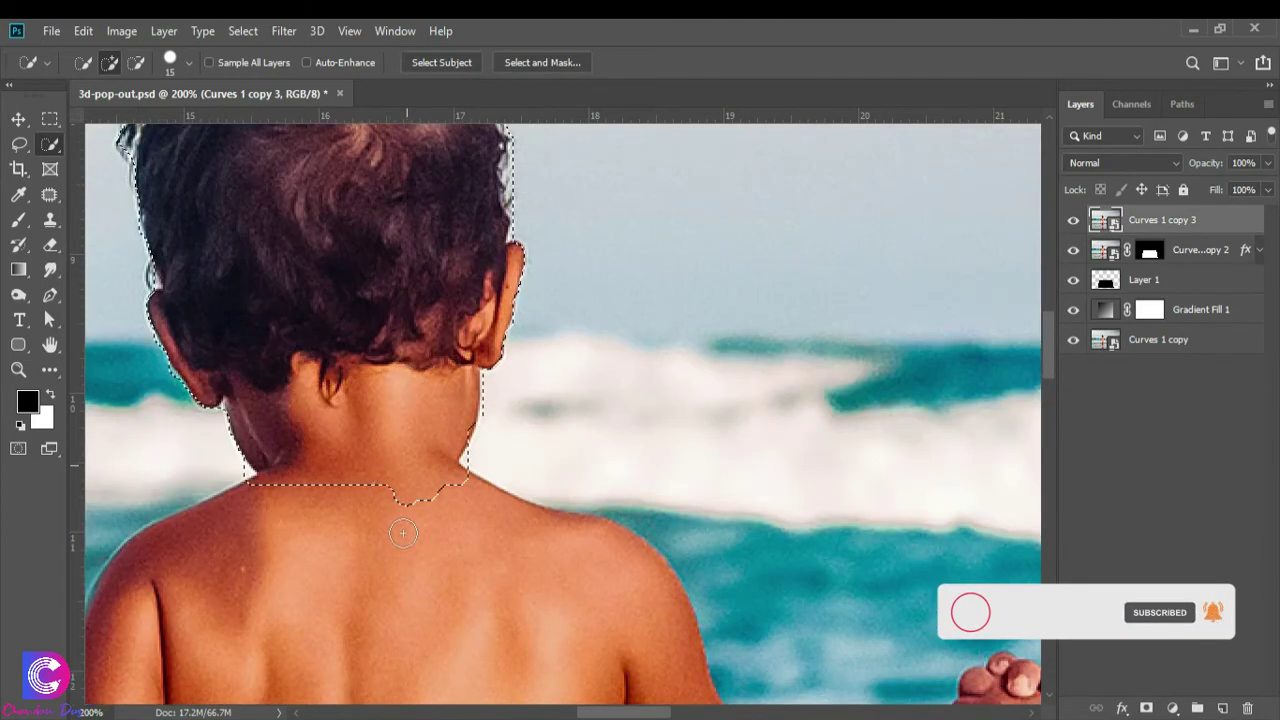
pyautogui.moveTo(403, 533); pyautogui.dragTo(371, 403)
pyautogui.scroll(-3, 371, 403)
pyautogui.hscroll(-3, 294, 466)
pyautogui.moveTo(449, 251); pyautogui.dragTo(375, 457)
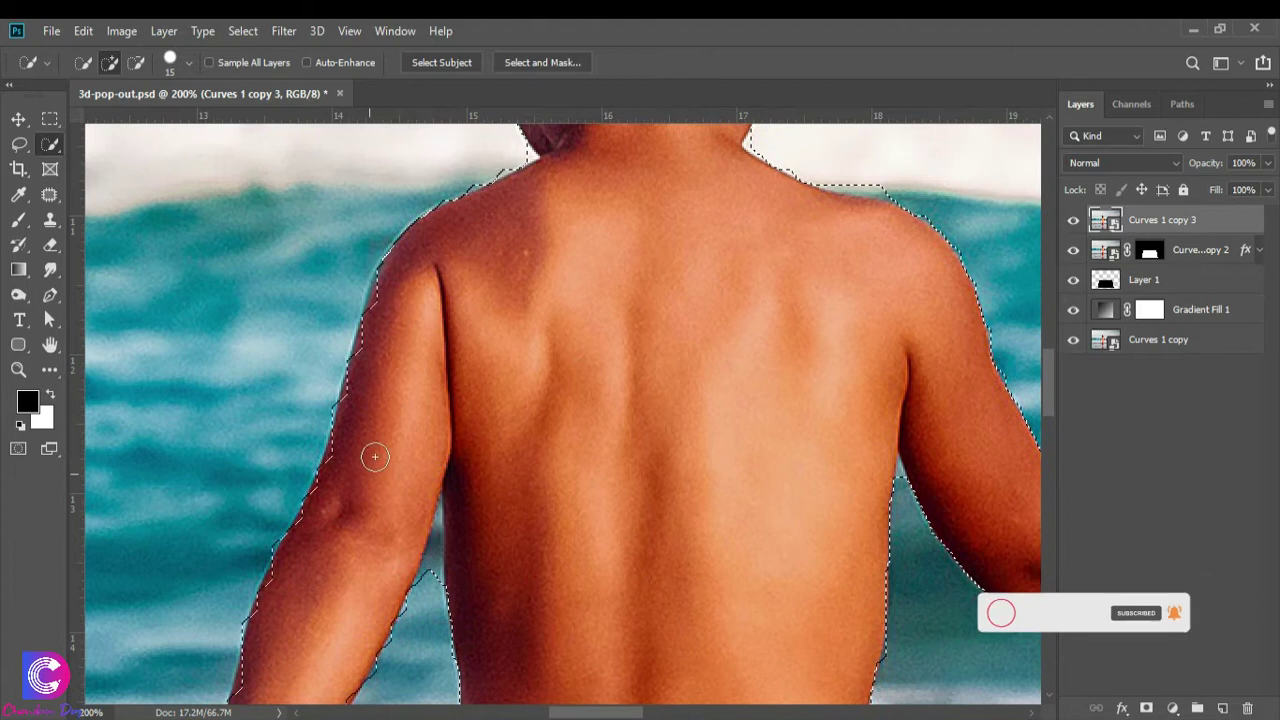
pyautogui.scroll(-5, 357, 417)
pyautogui.scroll(-2, 623, 386)
pyautogui.scroll(-1, 623, 386)
pyautogui.moveTo(623, 400); pyautogui.dragTo(733, 462)
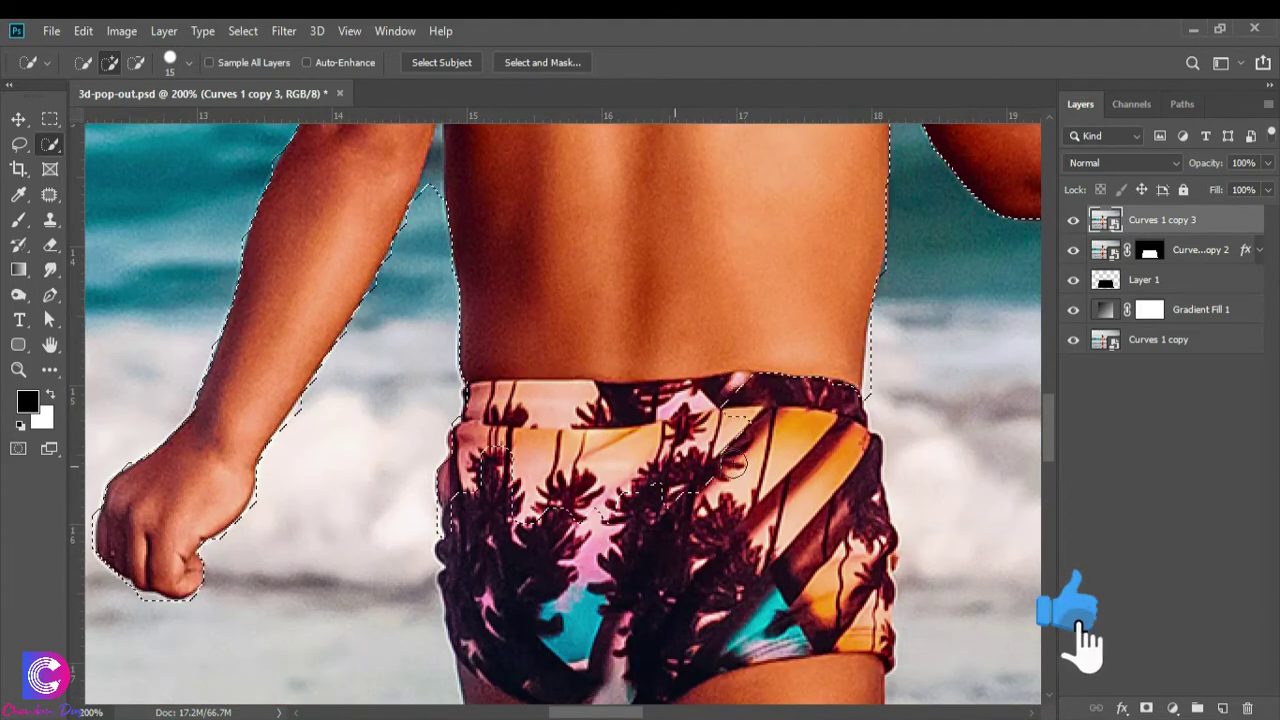
pyautogui.scroll(-3, 782, 613)
pyautogui.scroll(-3, 594, 429)
pyautogui.scroll(-3, 545, 191)
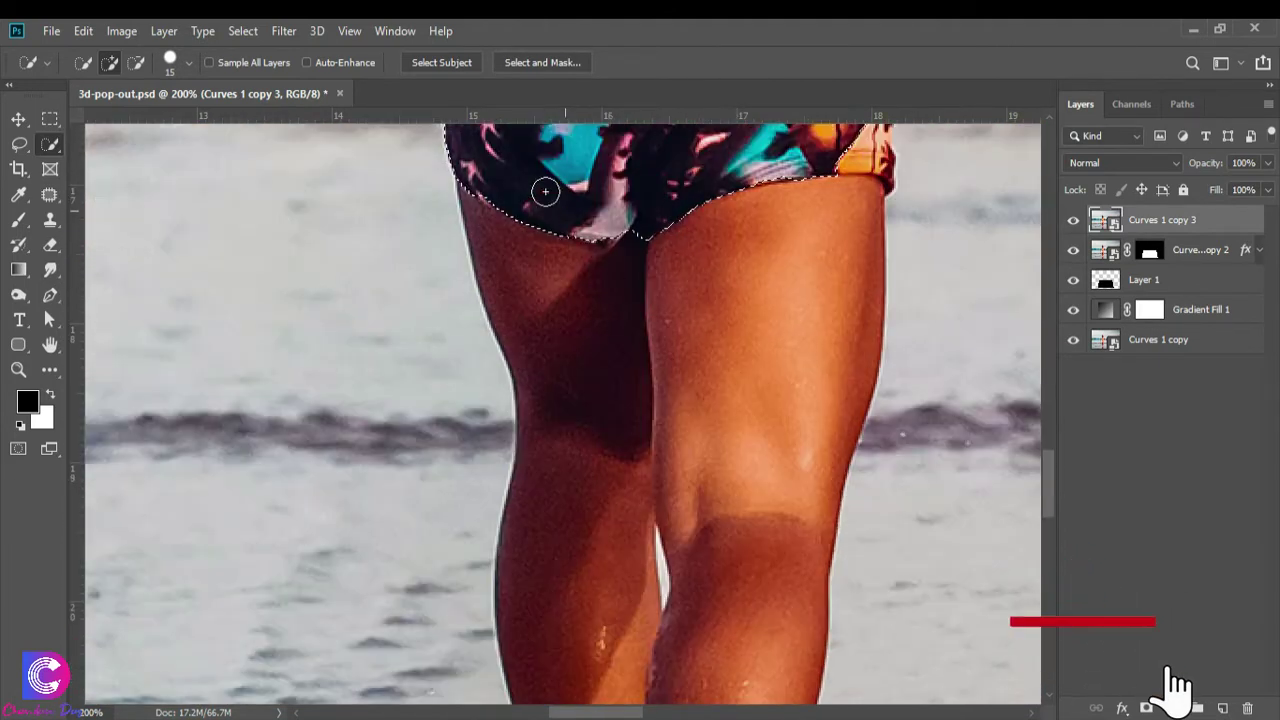
pyautogui.moveTo(545, 191); pyautogui.dragTo(580, 531)
pyautogui.scroll(-3, 580, 531)
pyautogui.moveTo(571, 329); pyautogui.dragTo(600, 491)
pyautogui.scroll(-3, 600, 491)
pyautogui.moveTo(729, 343); pyautogui.dragTo(662, 568)
pyautogui.scroll(-2, 689, 451)
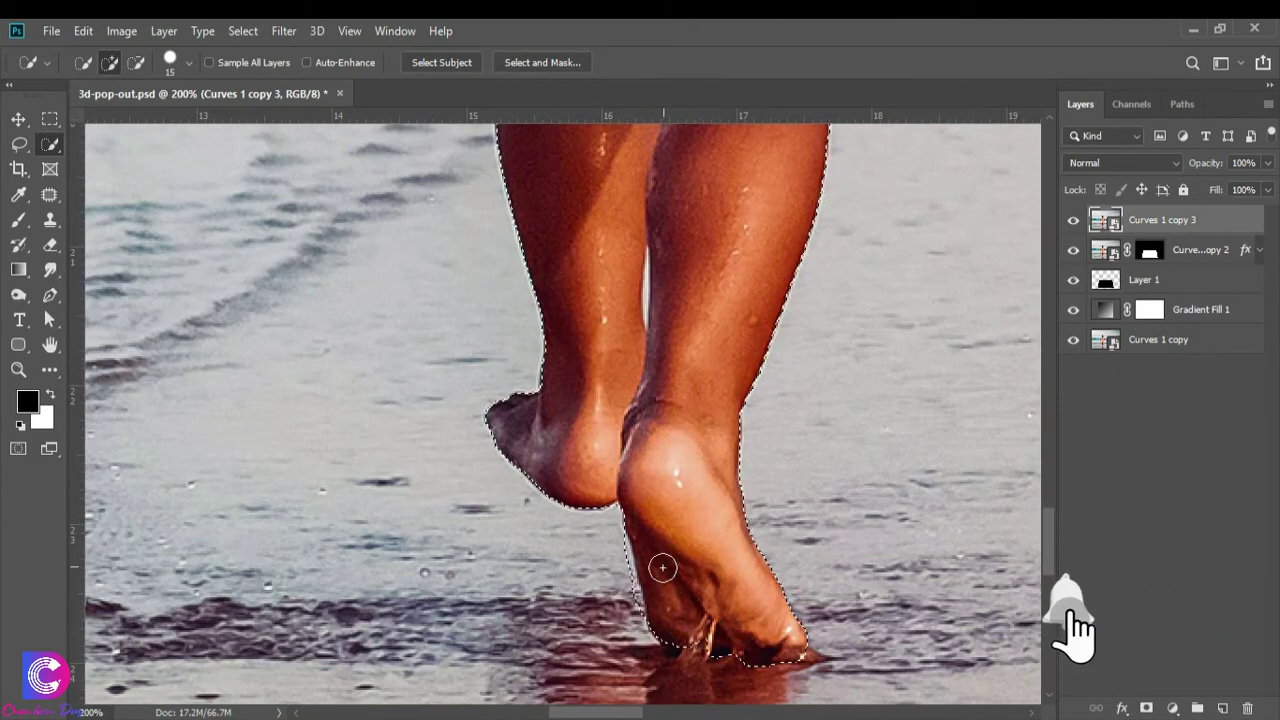
pyautogui.scroll(5, 662, 568)
pyautogui.scroll(5, 723, 371)
pyautogui.hscroll(5, 651, 343)
pyautogui.hscroll(-1, 520, 443)
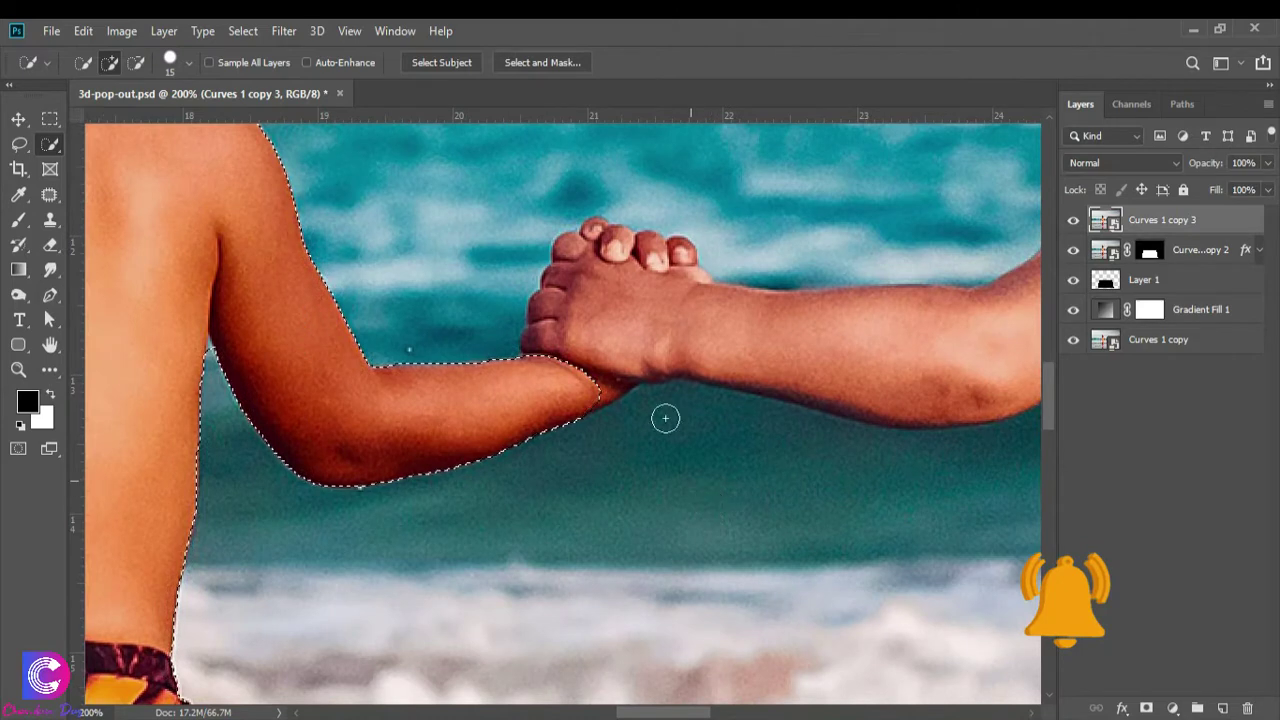
# Step: Add the clasped hands, the arm up to the shoulder, and the whole head and neck
pyautogui.moveTo(665, 418); pyautogui.dragTo(671, 293)
pyautogui.click(839, 343)
pyautogui.hscroll(5, 839, 343)
pyautogui.moveTo(430, 350); pyautogui.dragTo(766, 306)
pyautogui.scroll(2, 569, 533)
pyautogui.scroll(3, 569, 533)
pyautogui.hscroll(3, 569, 533)
pyautogui.scroll(1, 530, 480)
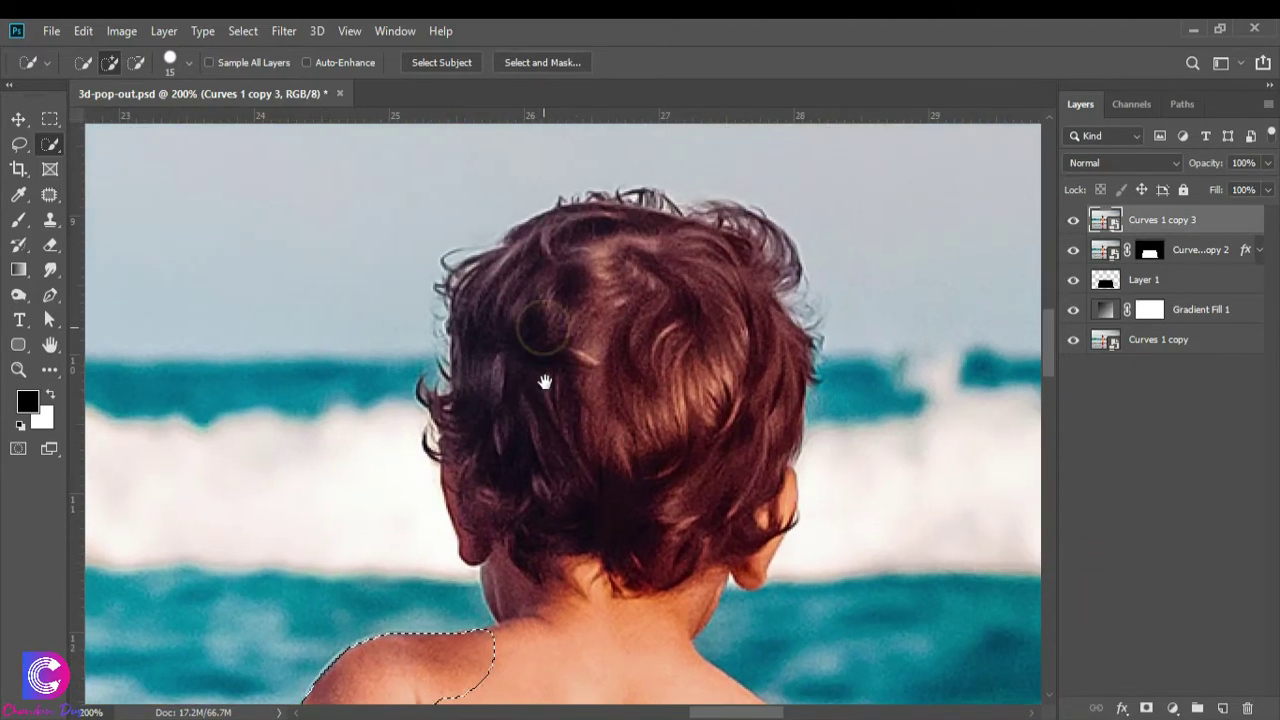
pyautogui.moveTo(521, 273); pyautogui.dragTo(800, 340)
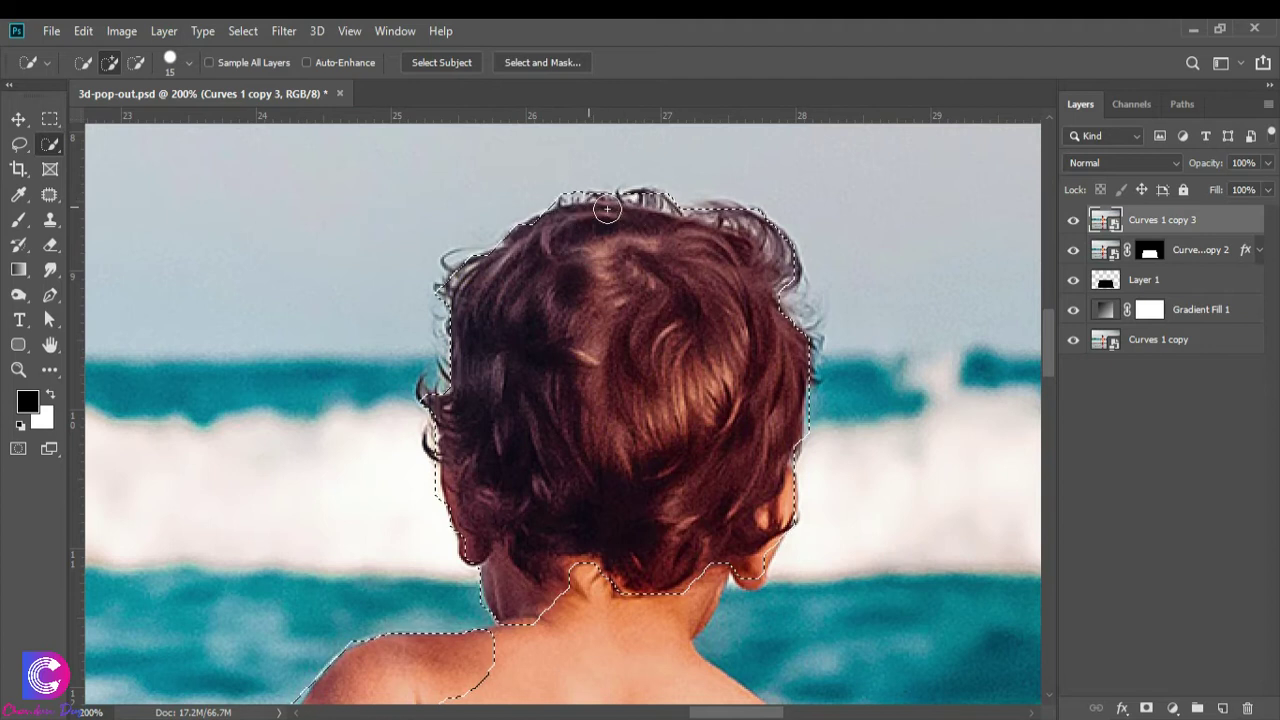
# Step: Add the child's back, waist, swim shorts, and whole hand with fingers
pyautogui.scroll(-3, 510, 480)
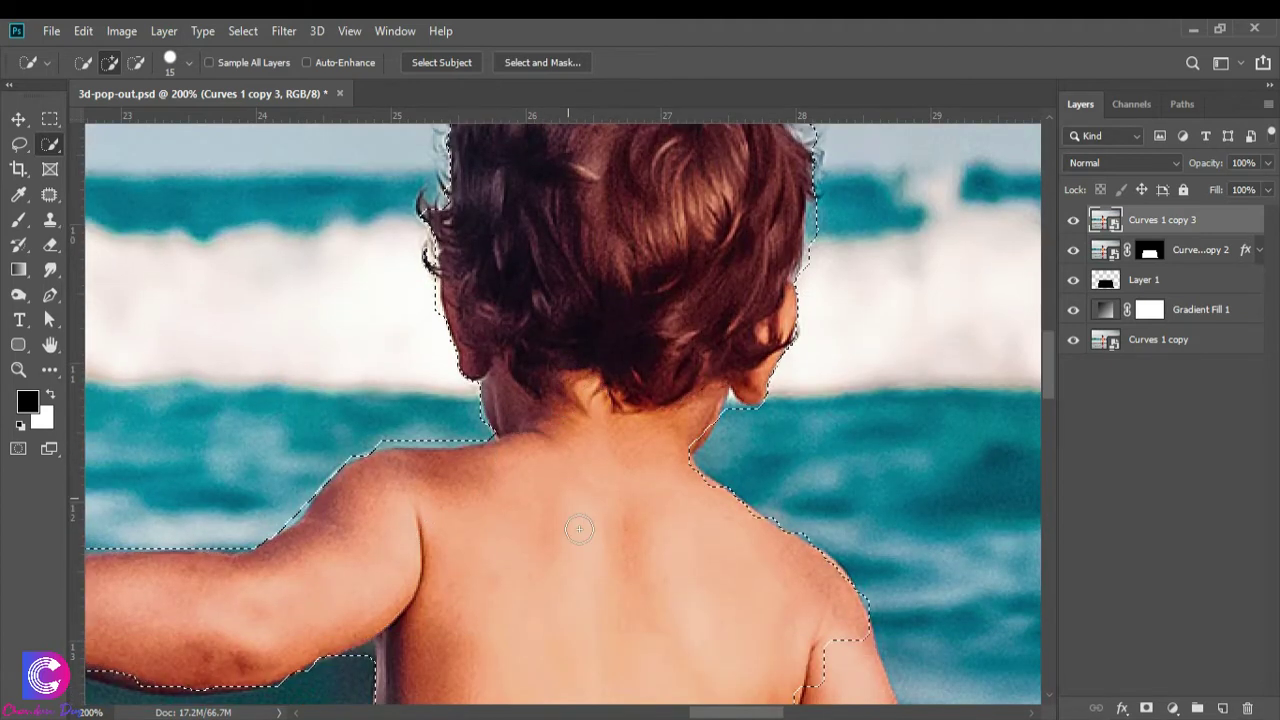
pyautogui.moveTo(577, 529); pyautogui.dragTo(400, 216)
pyautogui.scroll(3, 709, 434)
pyautogui.scroll(-3, 429, 409)
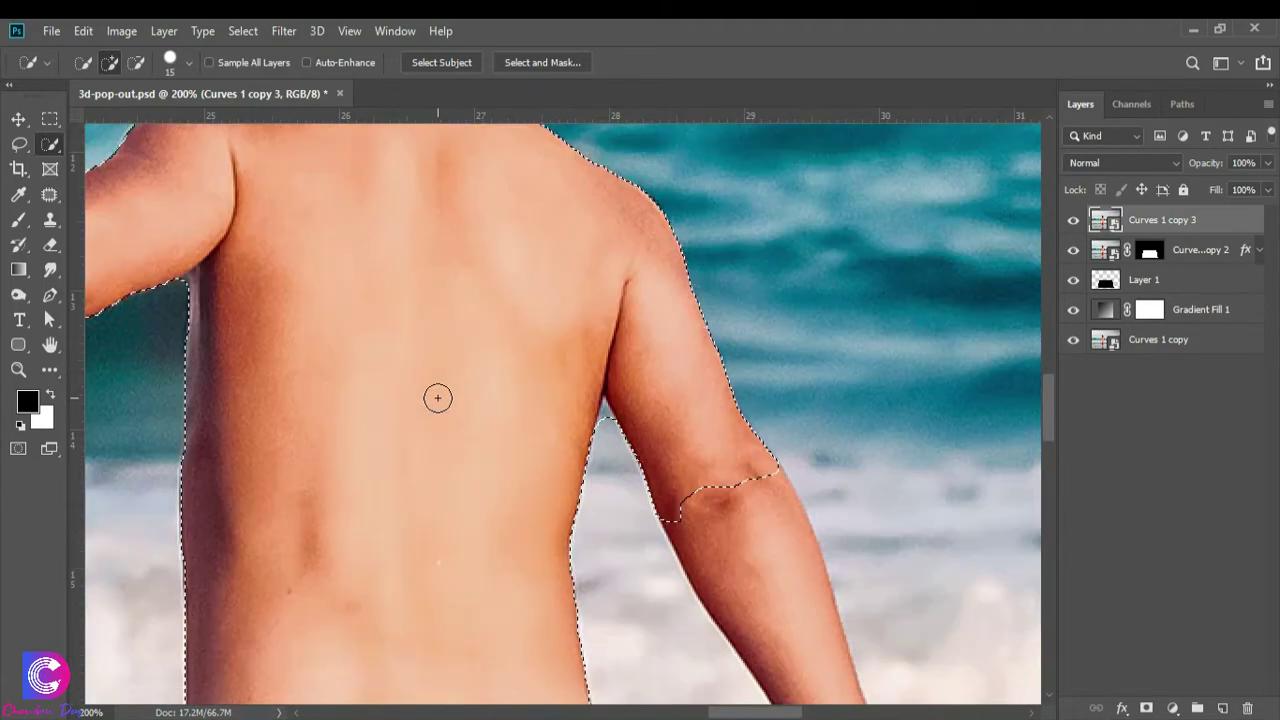
pyautogui.moveTo(488, 404); pyautogui.dragTo(422, 303)
pyautogui.moveTo(683, 297); pyautogui.dragTo(763, 486)
pyautogui.scroll(-3, 750, 470)
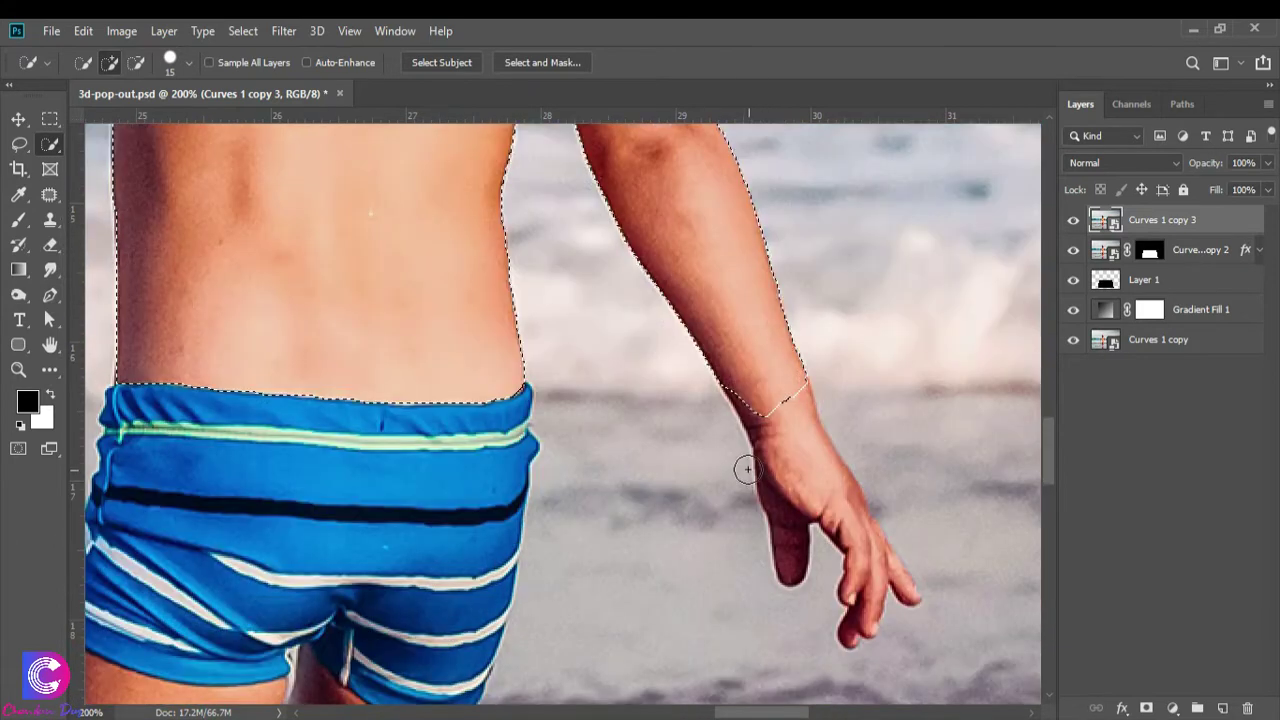
pyautogui.moveTo(791, 387)
pyautogui.mouseDown()
pyautogui.moveTo(879, 507)
pyautogui.moveTo(915, 525)
pyautogui.mouseUp()
# Step: Extend the selection around the legs and raised foot in the splashing water
pyautogui.scroll(-3, 920, 443)
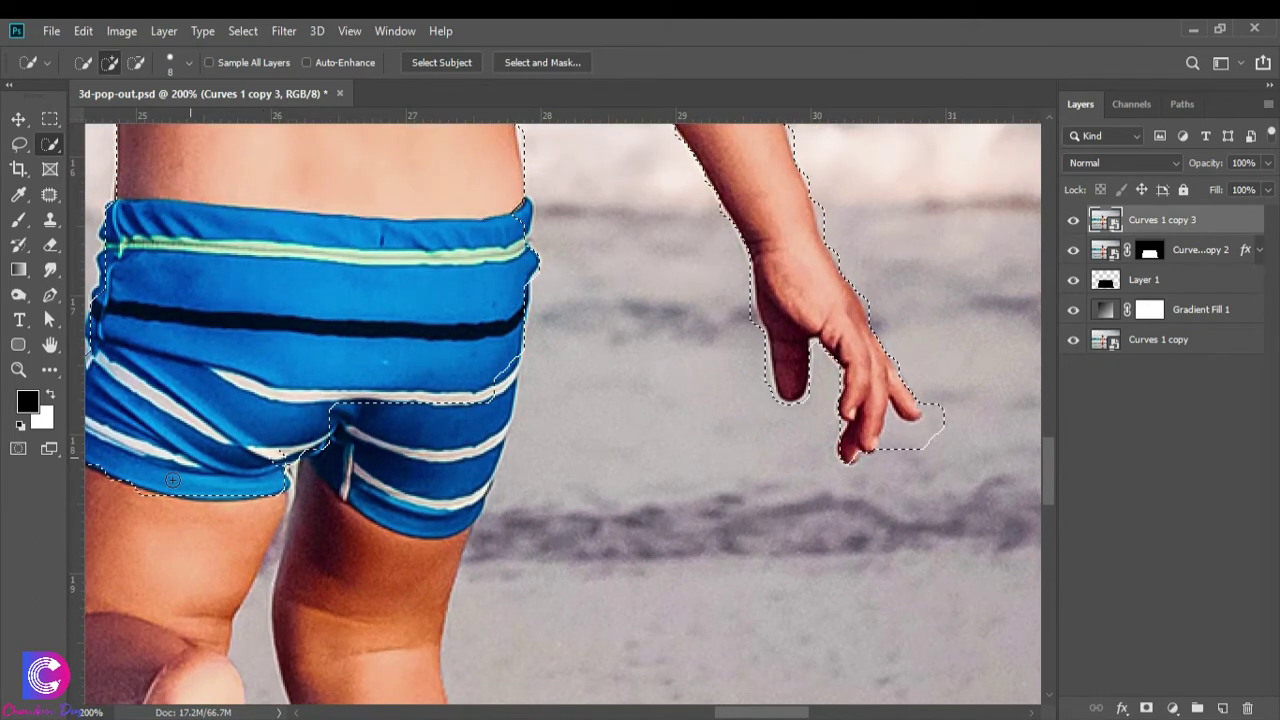
pyautogui.moveTo(166, 473); pyautogui.dragTo(469, 213)
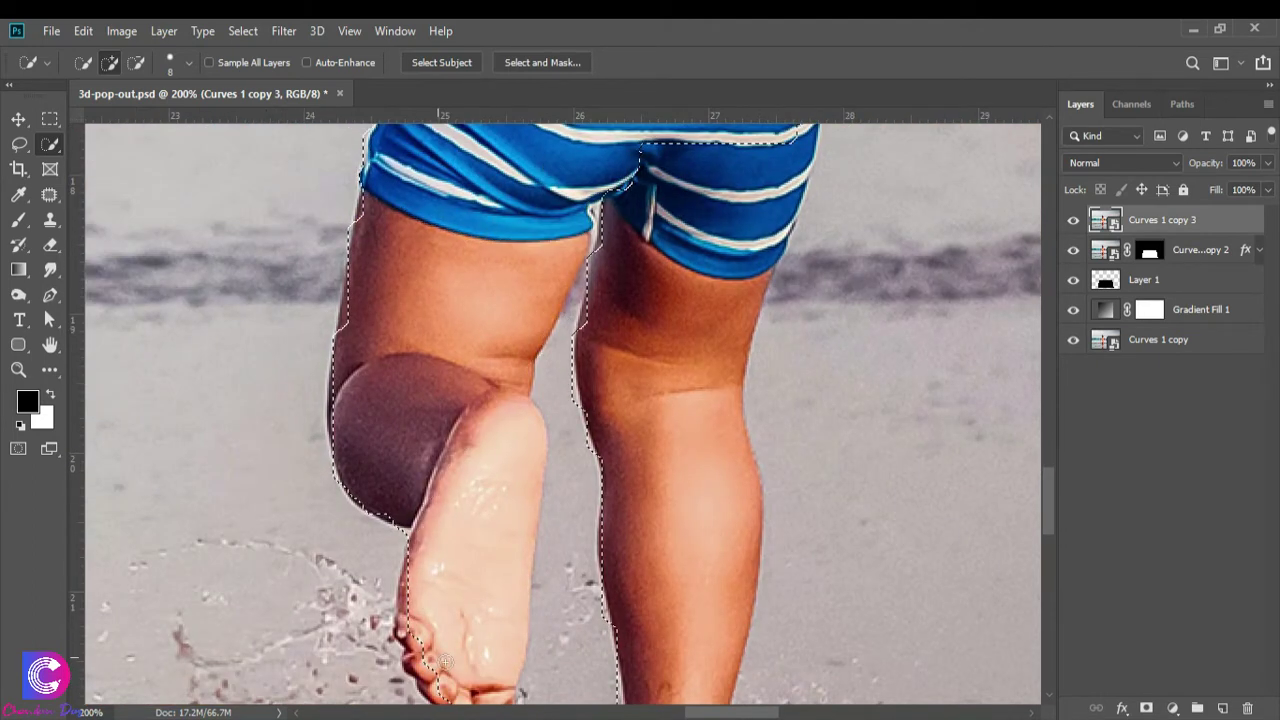
pyautogui.moveTo(659, 315)
pyautogui.mouseDown()
pyautogui.moveTo(484, 255)
pyautogui.moveTo(557, 200)
pyautogui.mouseUp()
pyautogui.scroll(3, 484, 255)
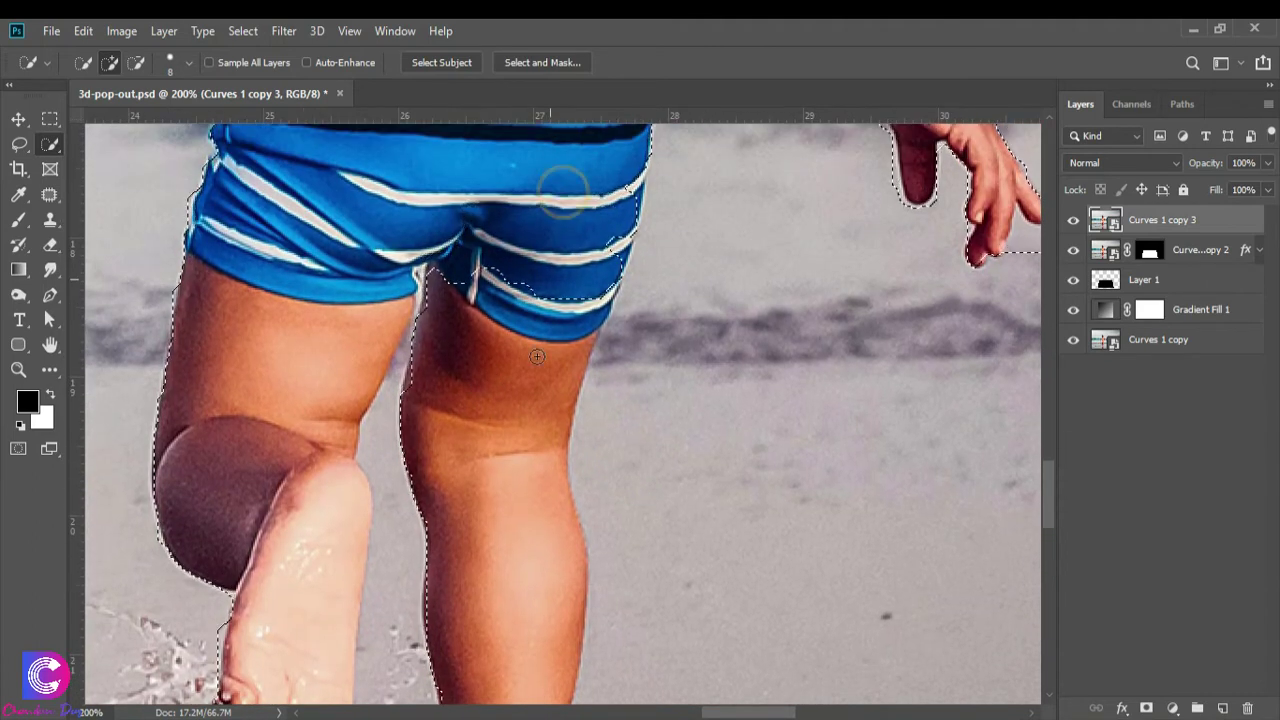
pyautogui.scroll(-5, 526, 314)
pyautogui.scroll(-4, 525, 392)
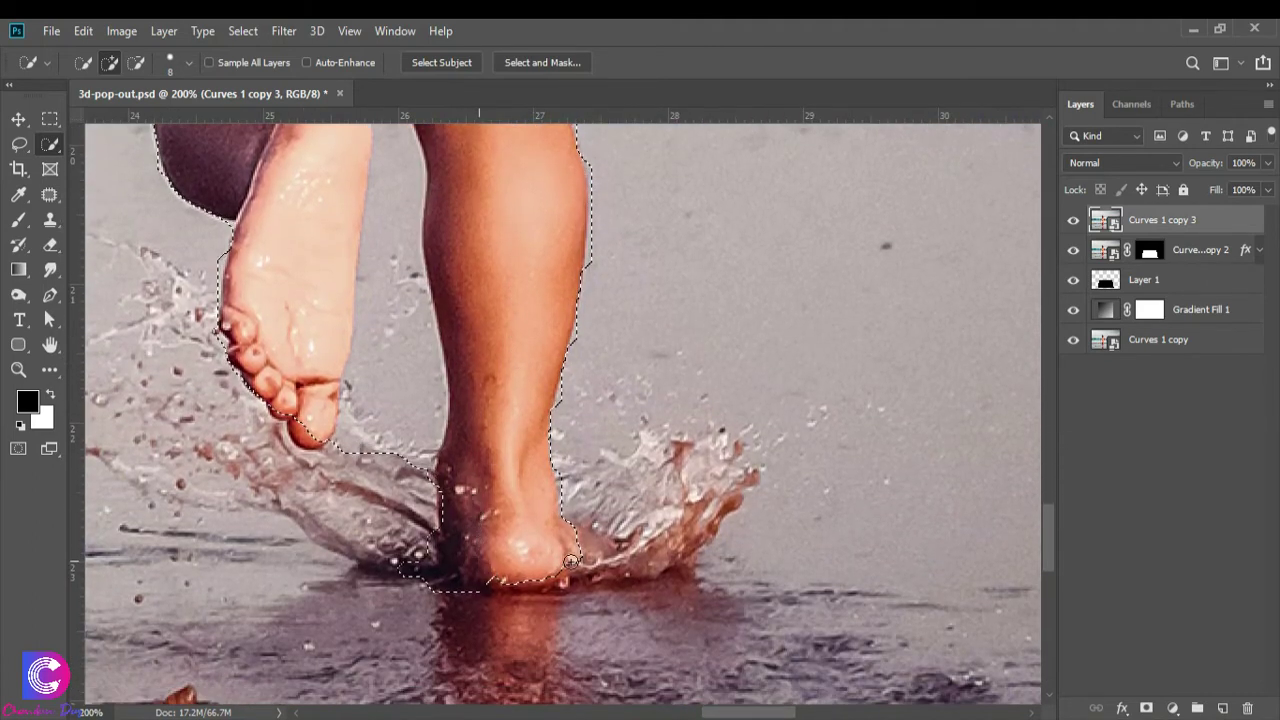
pyautogui.scroll(-1, 582, 568)
pyautogui.scroll(-2, 584, 564)
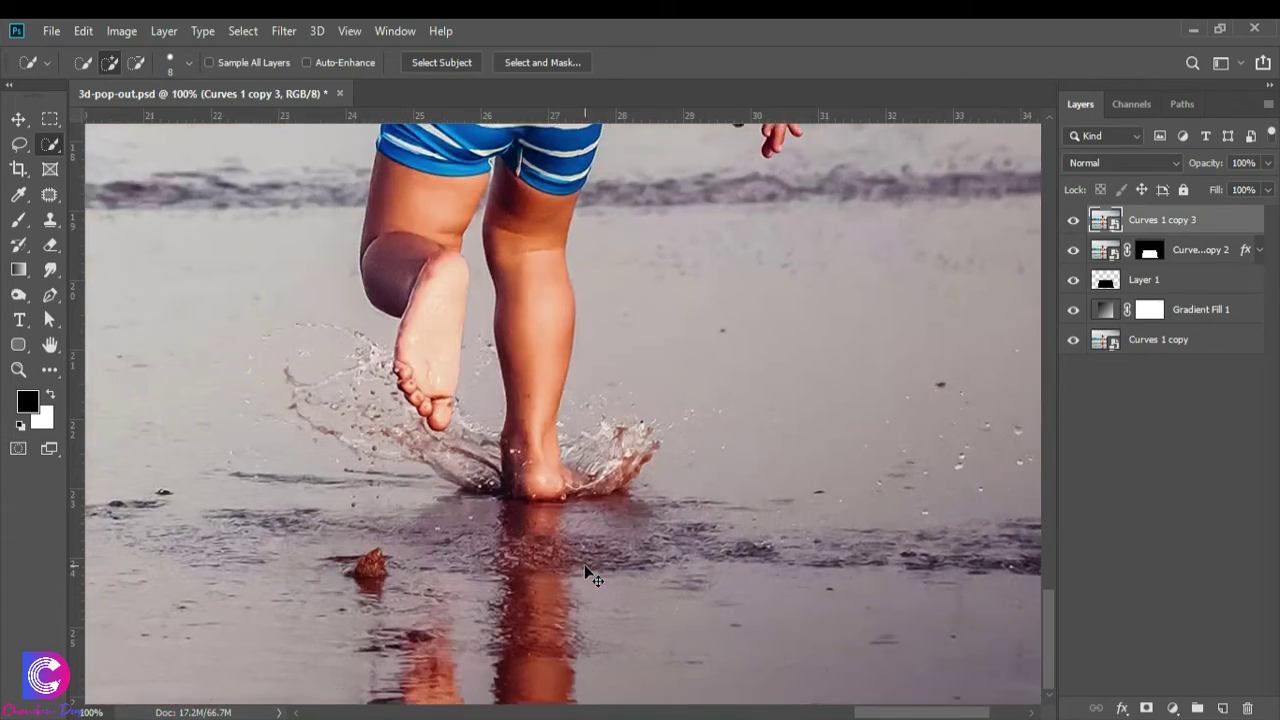
pyautogui.scroll(-1, 584, 564)
pyautogui.scroll(-1, 584, 565)
pyautogui.scroll(2, 584, 564)
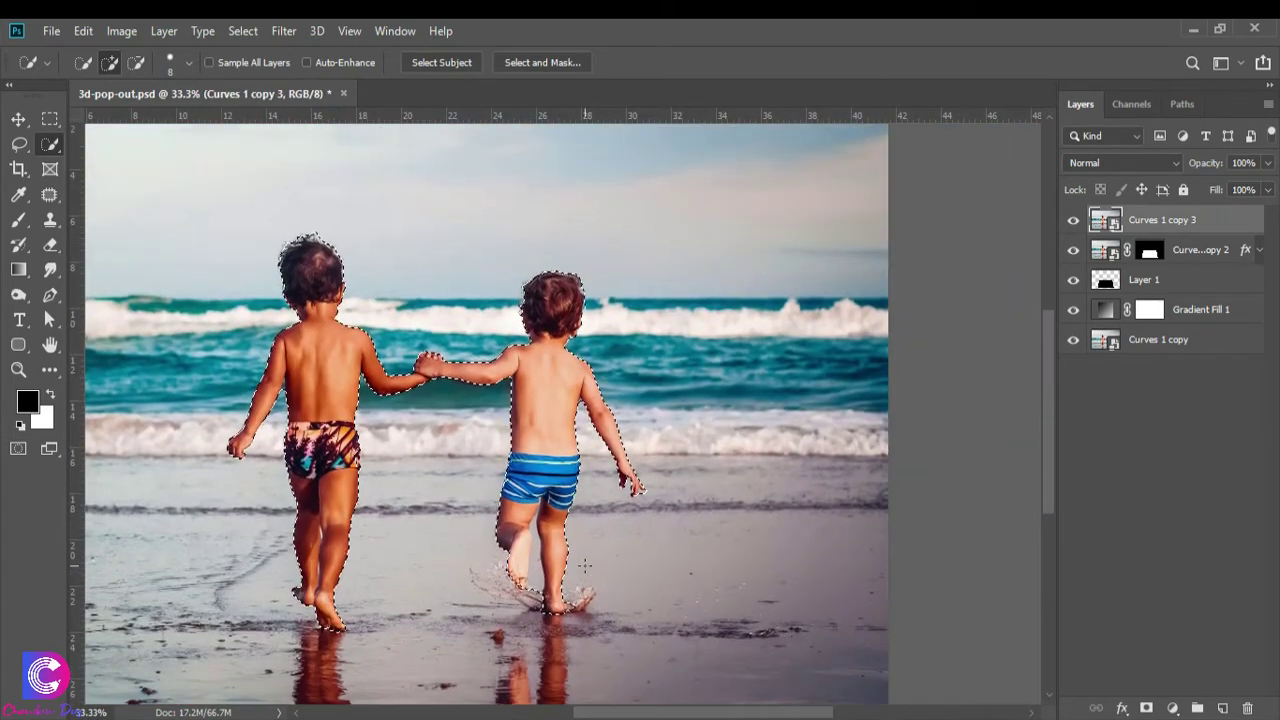
# Step: Mask Curves 1 copy 3 to the selected children and zoom out to see the whole image
pyautogui.click(1147, 708)
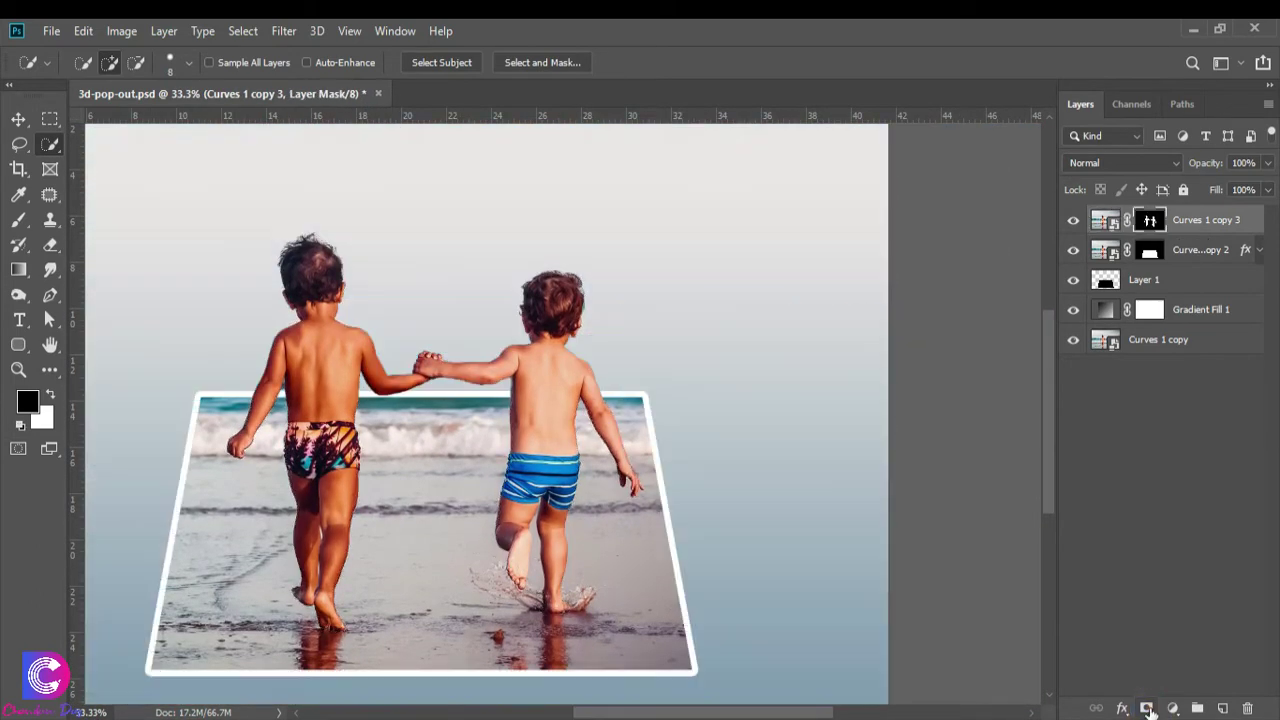
pyautogui.click(18, 118)
pyautogui.moveTo(372, 514); pyautogui.dragTo(520, 462)
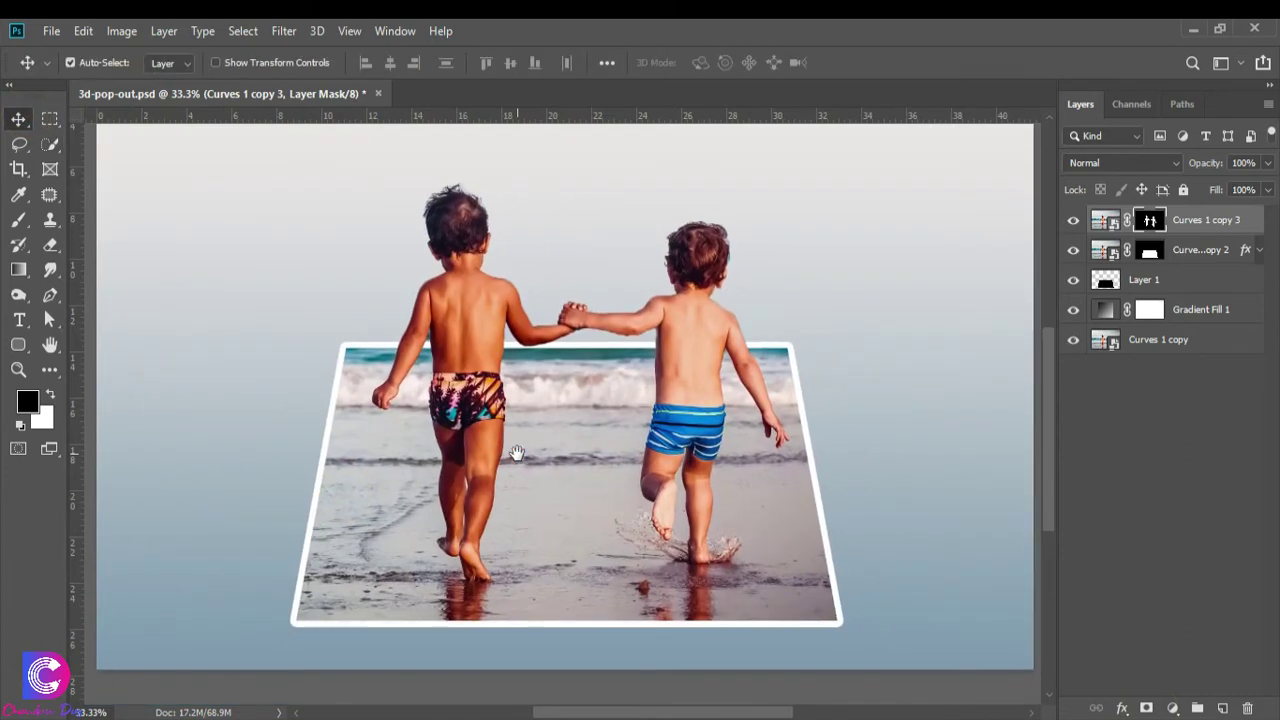
pyautogui.hotkey('ctrl', '-')
pyautogui.hotkey('ctrl', '-')
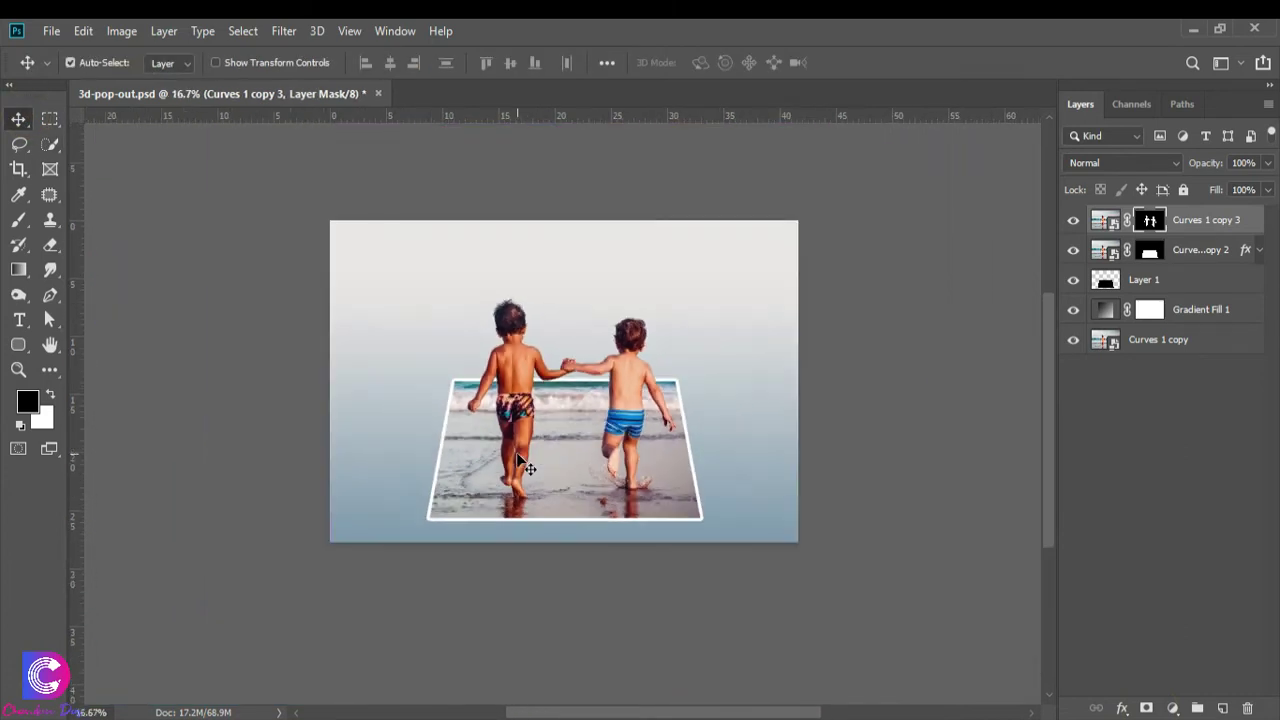
pyautogui.hotkey('ctrl', '1')
pyautogui.hotkey('ctrl', '-')
pyautogui.hotkey('ctrl', '-')
pyautogui.hotkey('ctrl', '-')
pyautogui.hotkey('ctrl', '-')
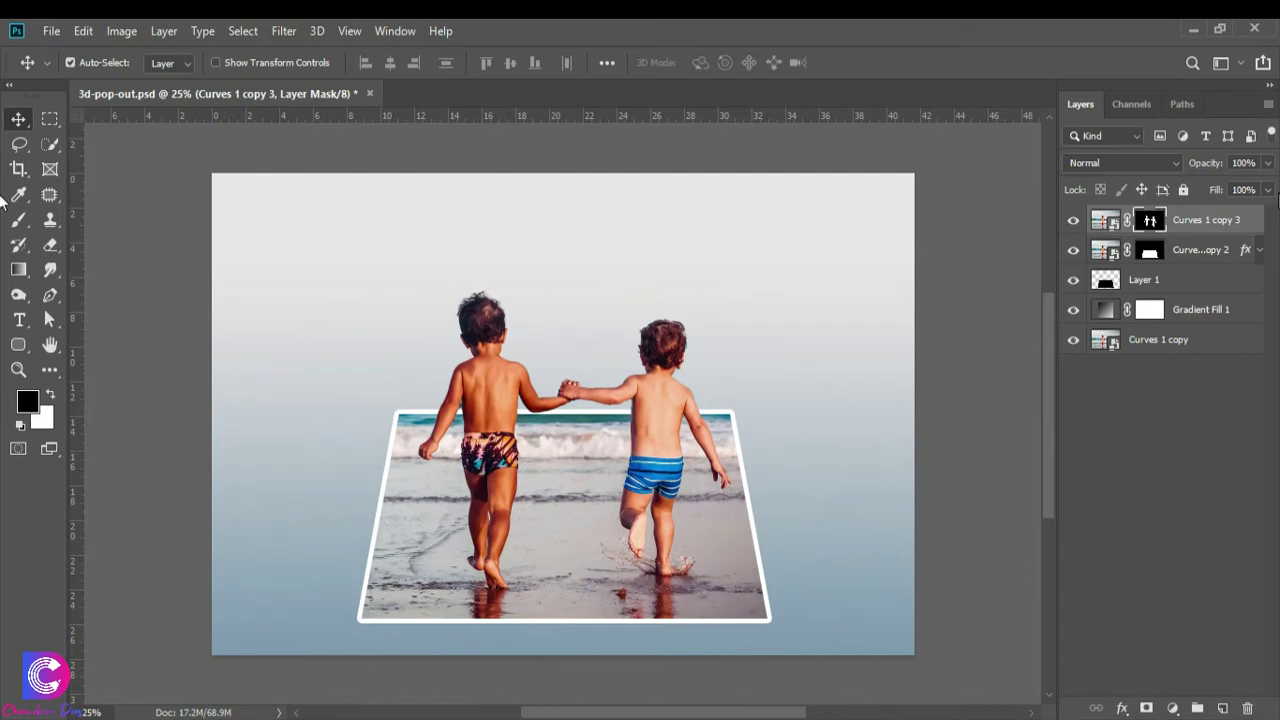
# Step: Lock Gradient Fill 1, Layer 1 and Curves 1 copy, and unlink Curves 1 copy 2's mask
pyautogui.click(1194, 312)
pyautogui.click(1140, 280)
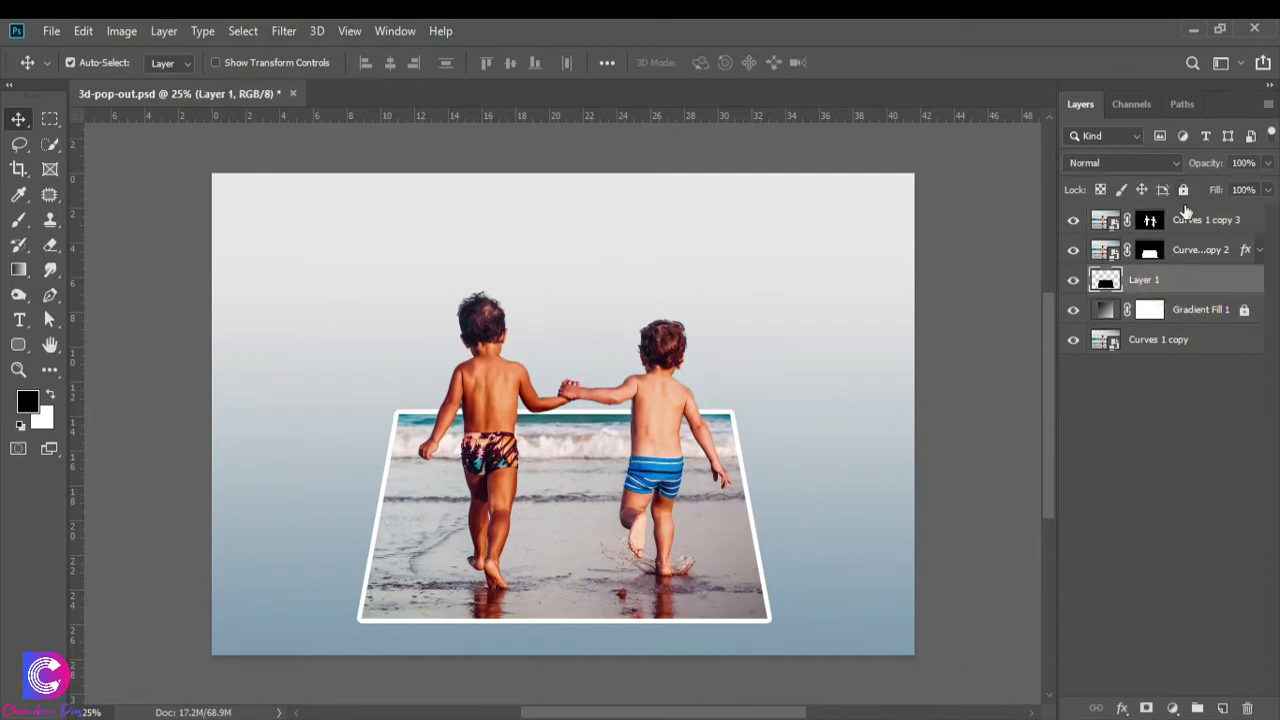
pyautogui.click(725, 530)
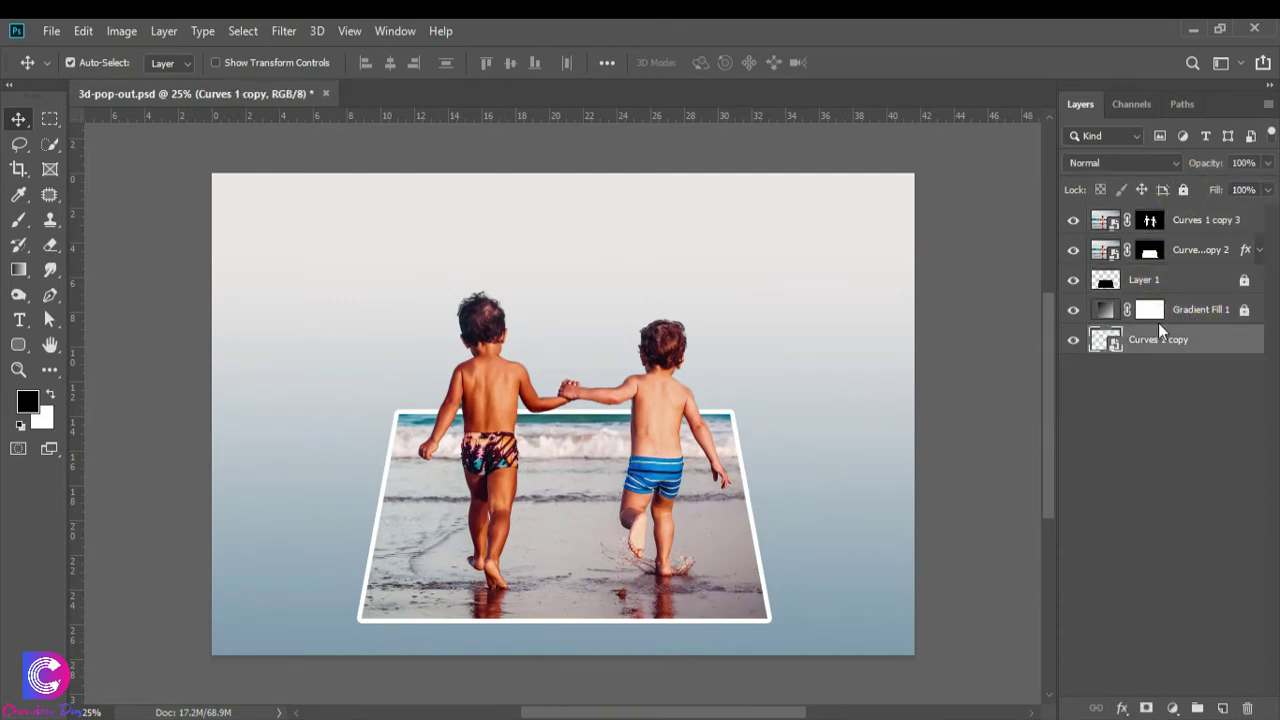
pyautogui.click(272, 243)
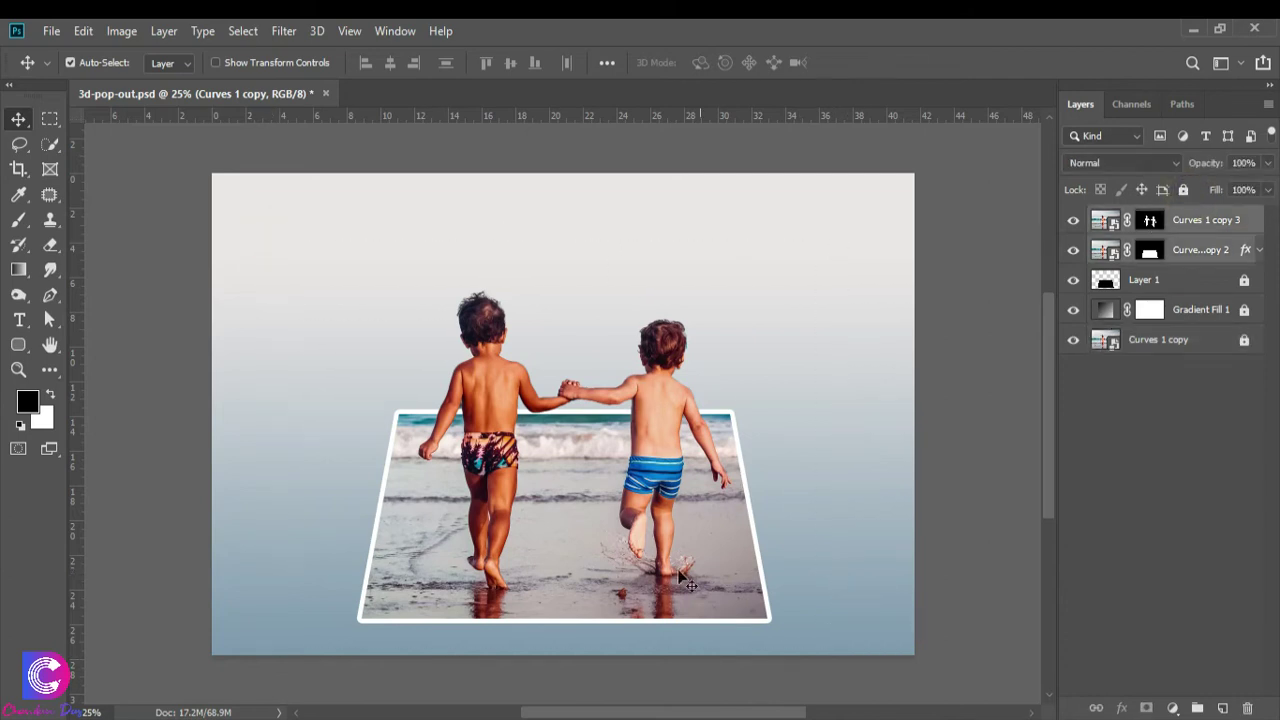
pyautogui.click(616, 518)
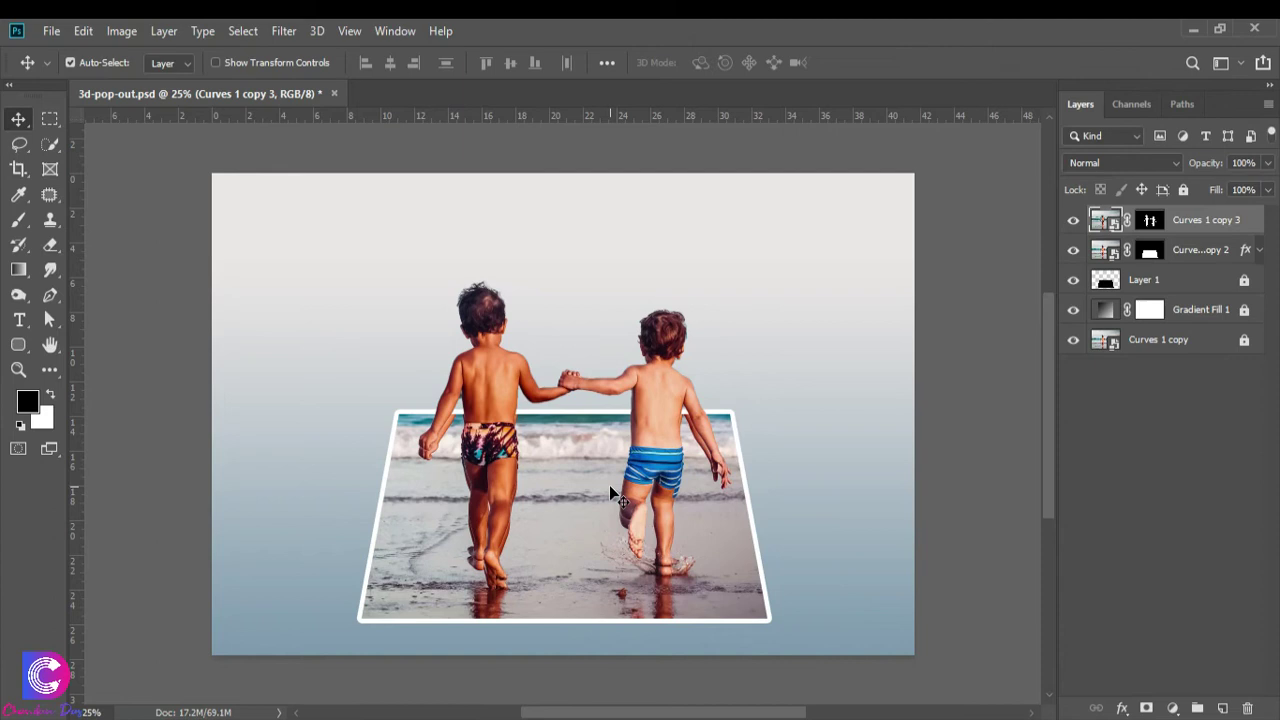
pyautogui.click(1128, 251)
# Step: Nudge Layer 1 down beneath the frame and convert it to a smart object
pyautogui.click(1162, 281)
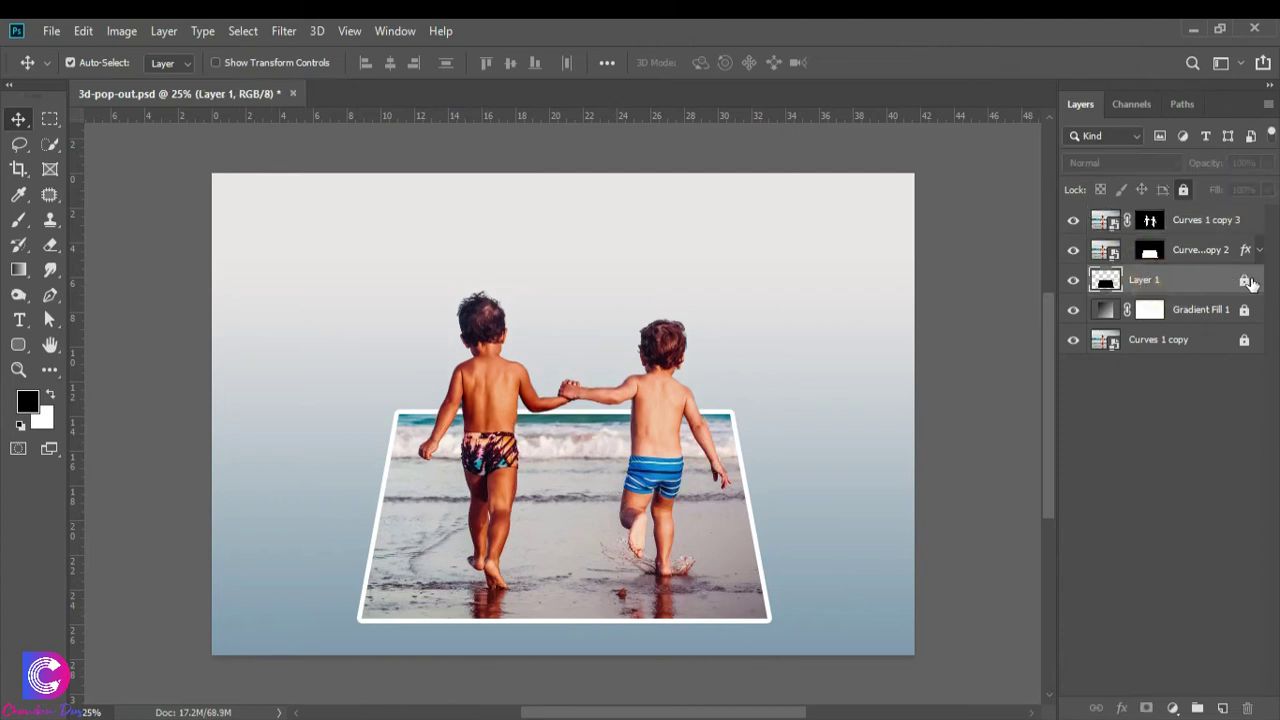
pyautogui.moveTo(559, 598); pyautogui.dragTo(561, 606)
pyautogui.rightClick(1140, 281)
pyautogui.click(904, 290)
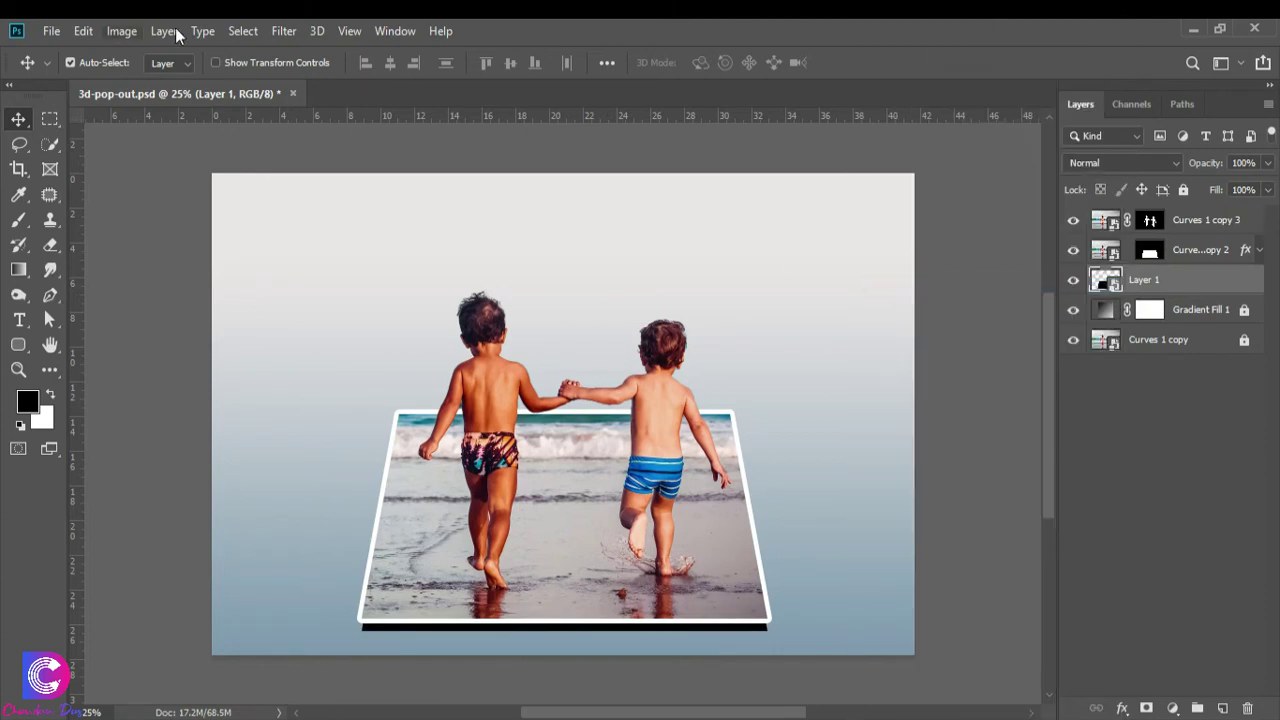
# Step: Apply a 52.4-pixel Gaussian Blur to Layer 1
pyautogui.click(284, 31)
pyautogui.click(561, 322)
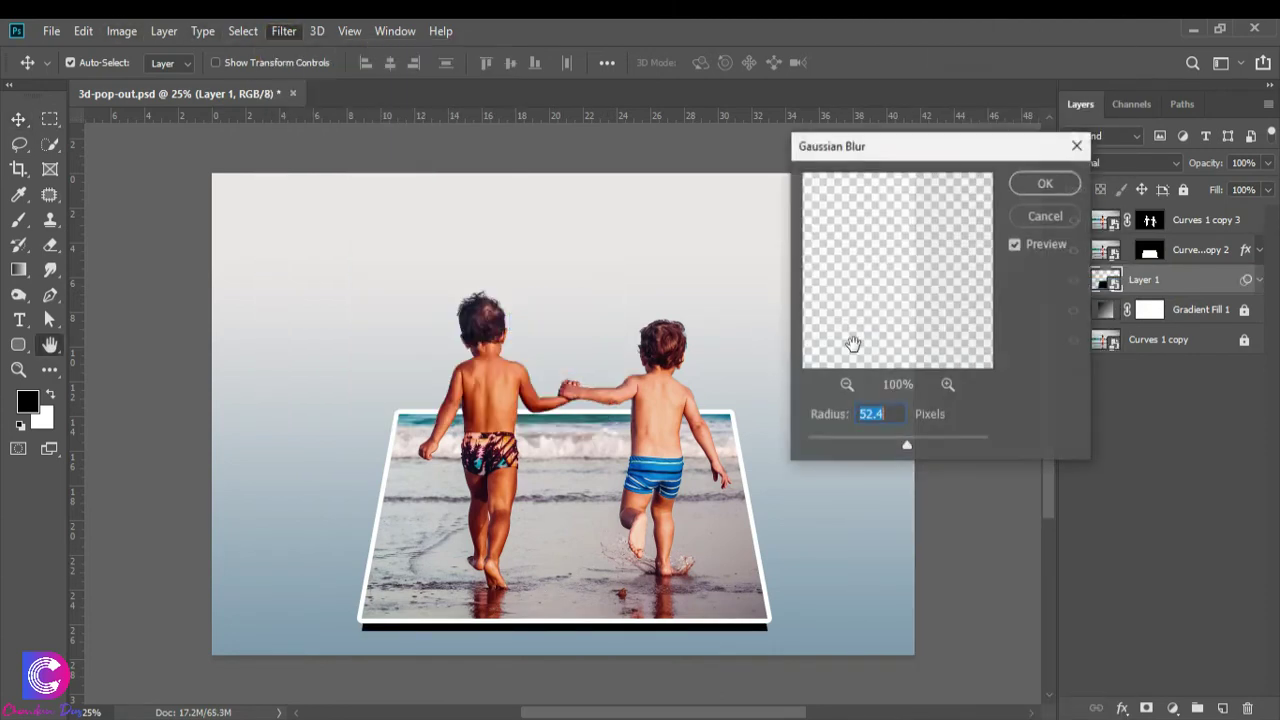
pyautogui.click(1044, 185)
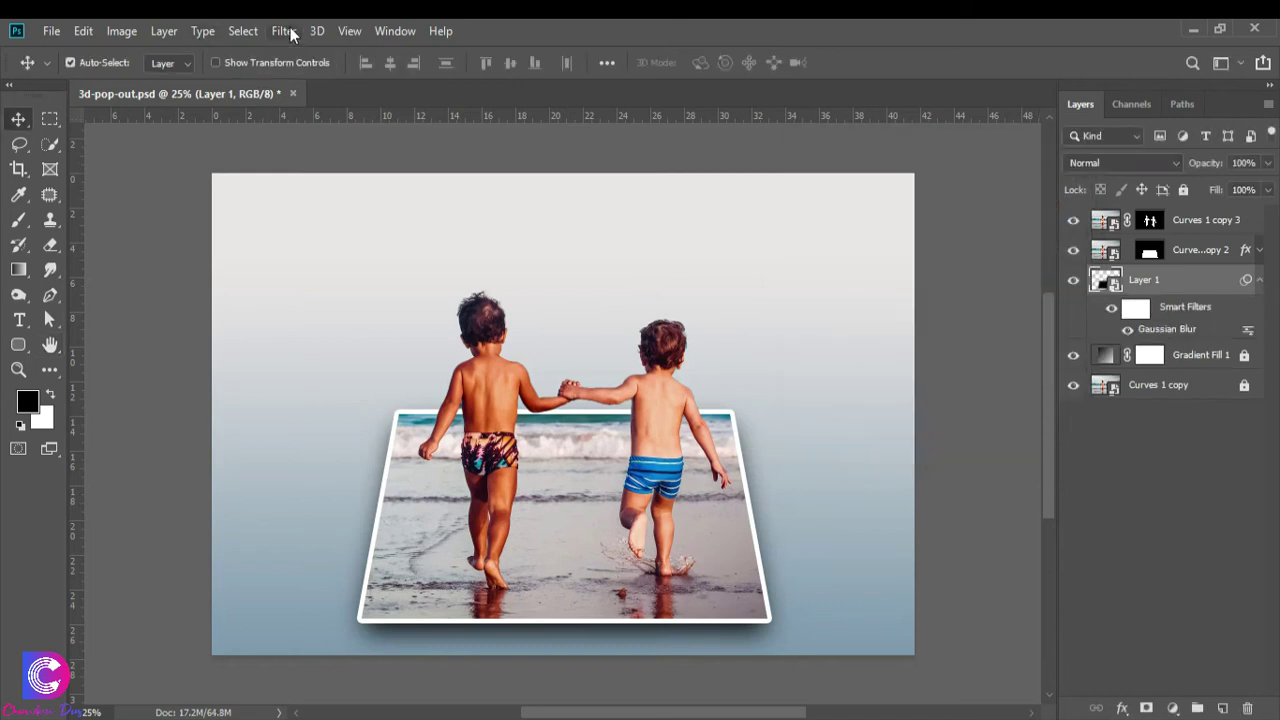
pyautogui.click(1259, 280)
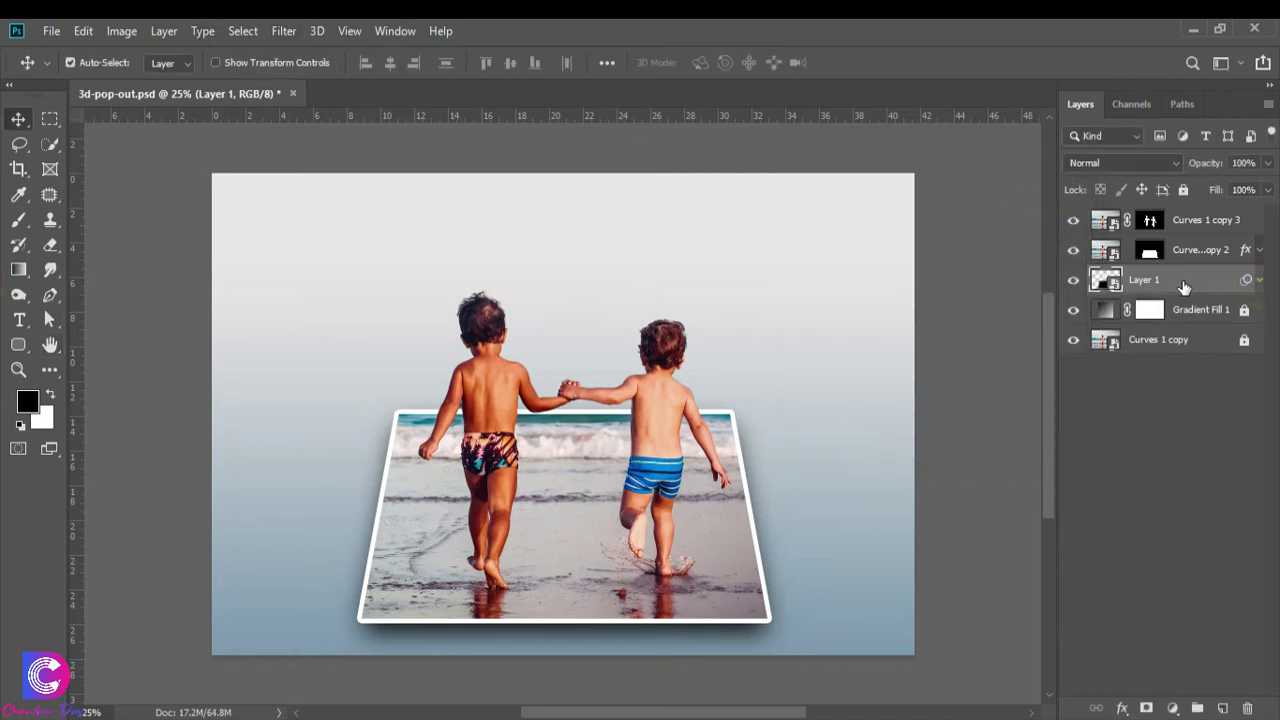
# Step: Warp the Curves 1 copy 2 layer, pulling its top-left corner outward, and commit it
pyautogui.click(1178, 254)
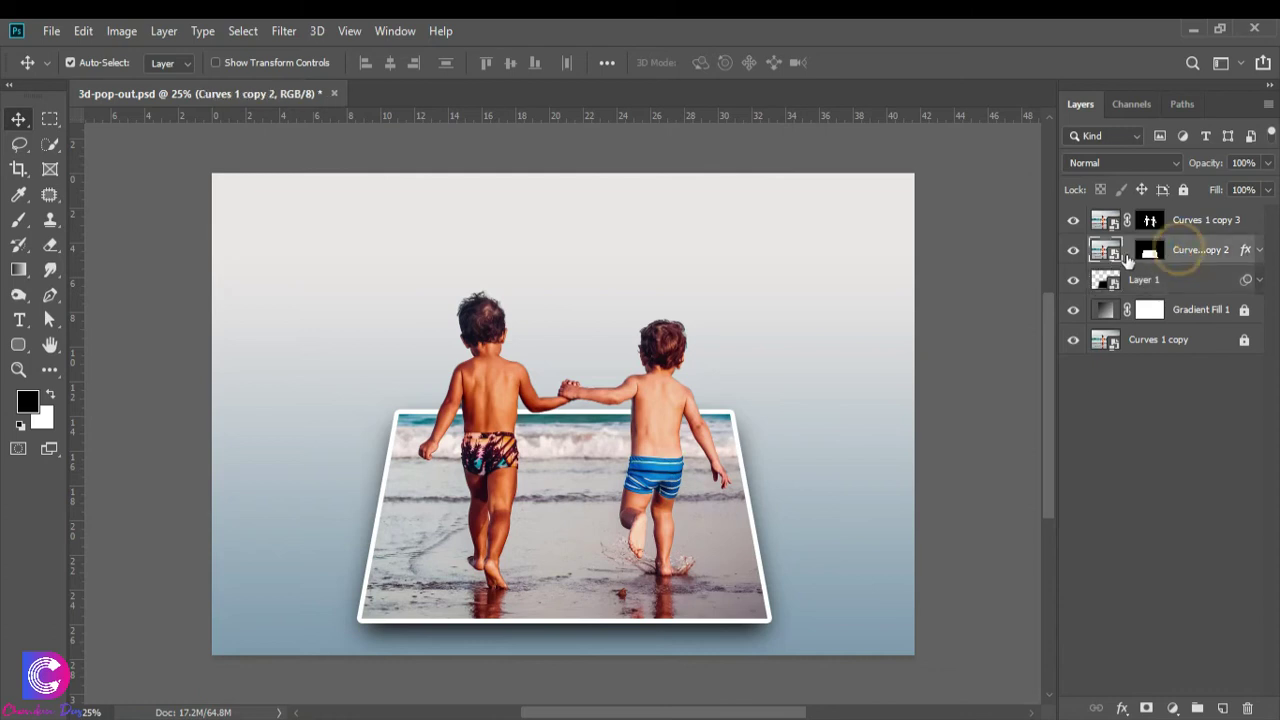
pyautogui.click(83, 31)
pyautogui.moveTo(144, 468)
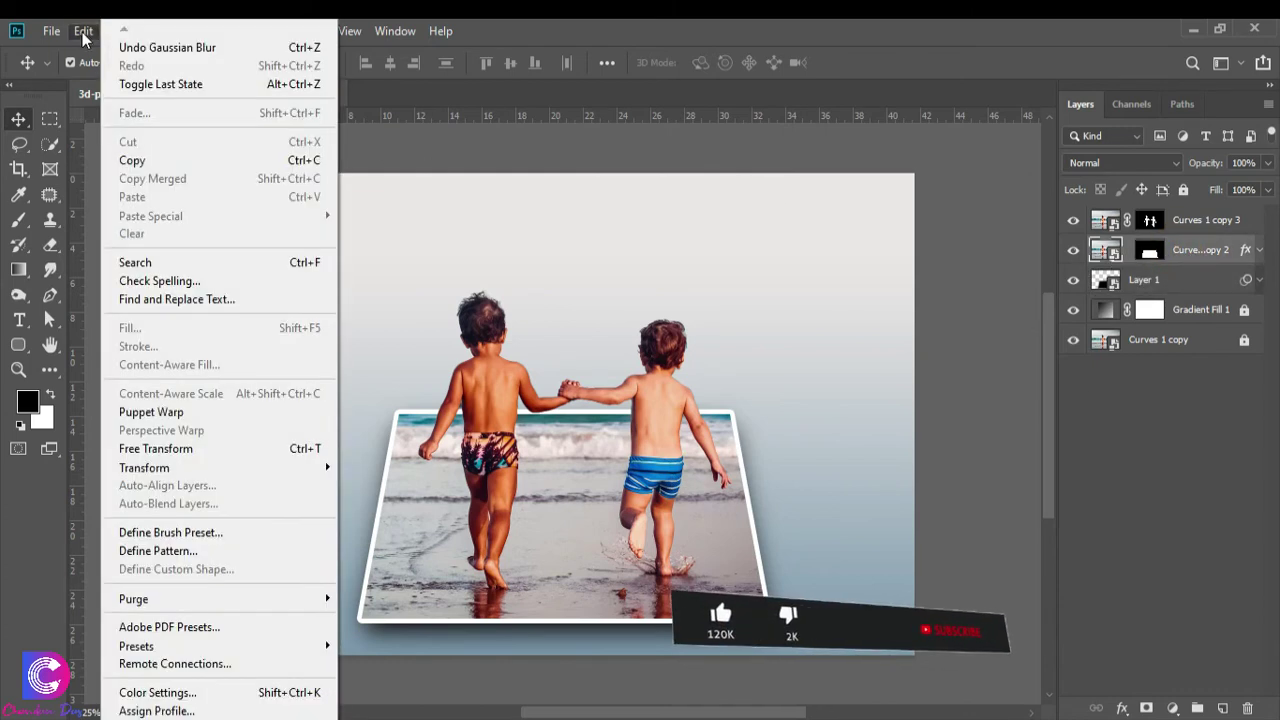
pyautogui.click(389, 590)
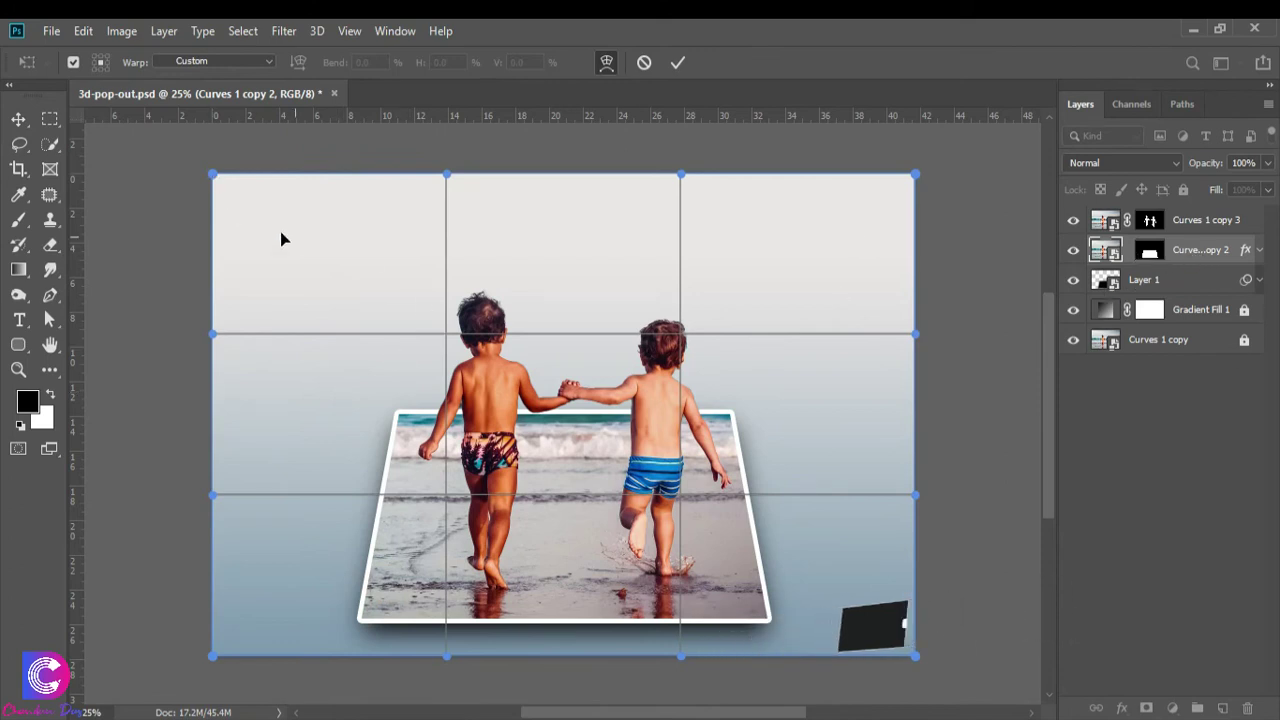
pyautogui.hotkey('ctrl', '-')
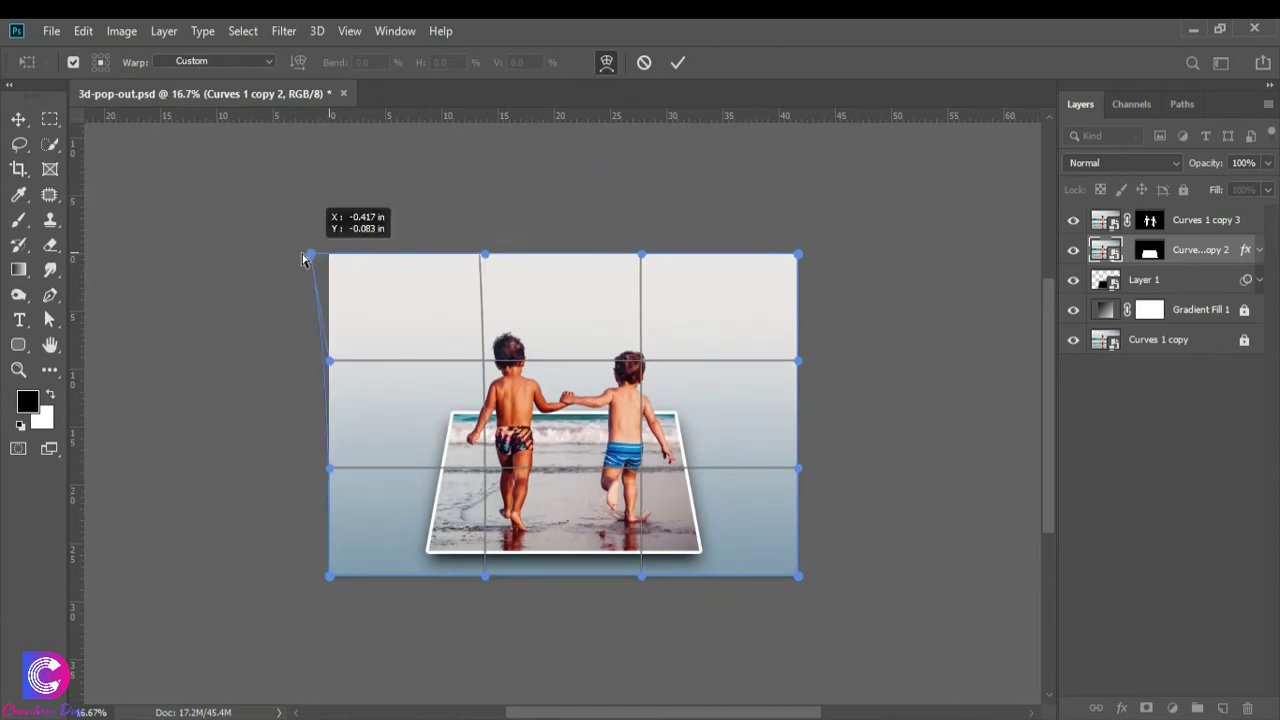
pyautogui.moveTo(330, 255); pyautogui.dragTo(291, 260)
pyautogui.press('Return')
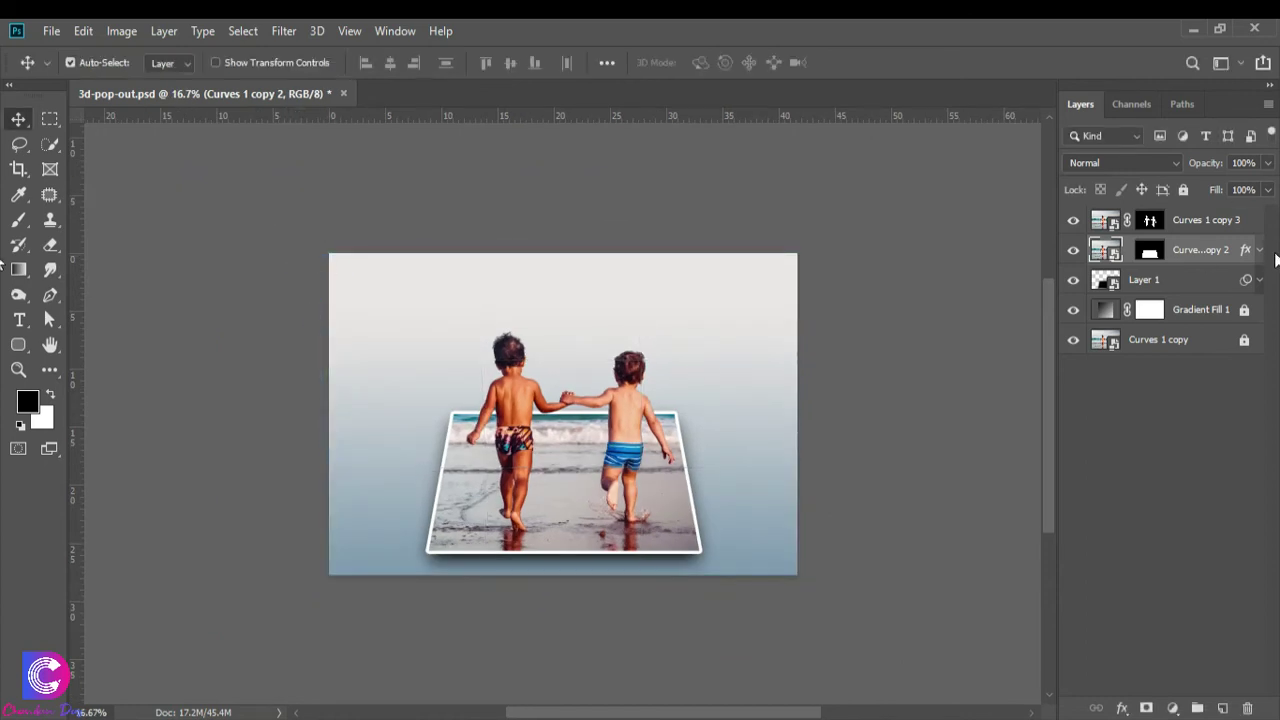
# Step: Put the frame into warp mode and pull all four of its corners outward
pyautogui.click(1258, 250)
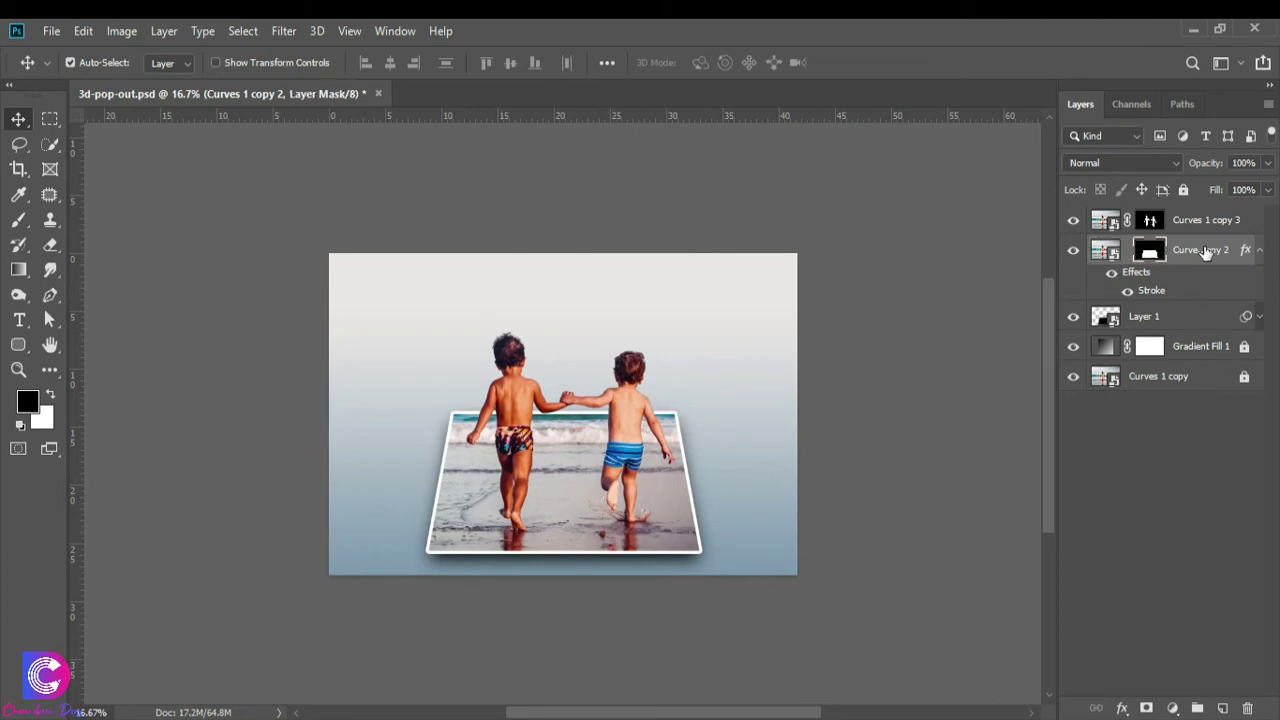
pyautogui.click(140, 30)
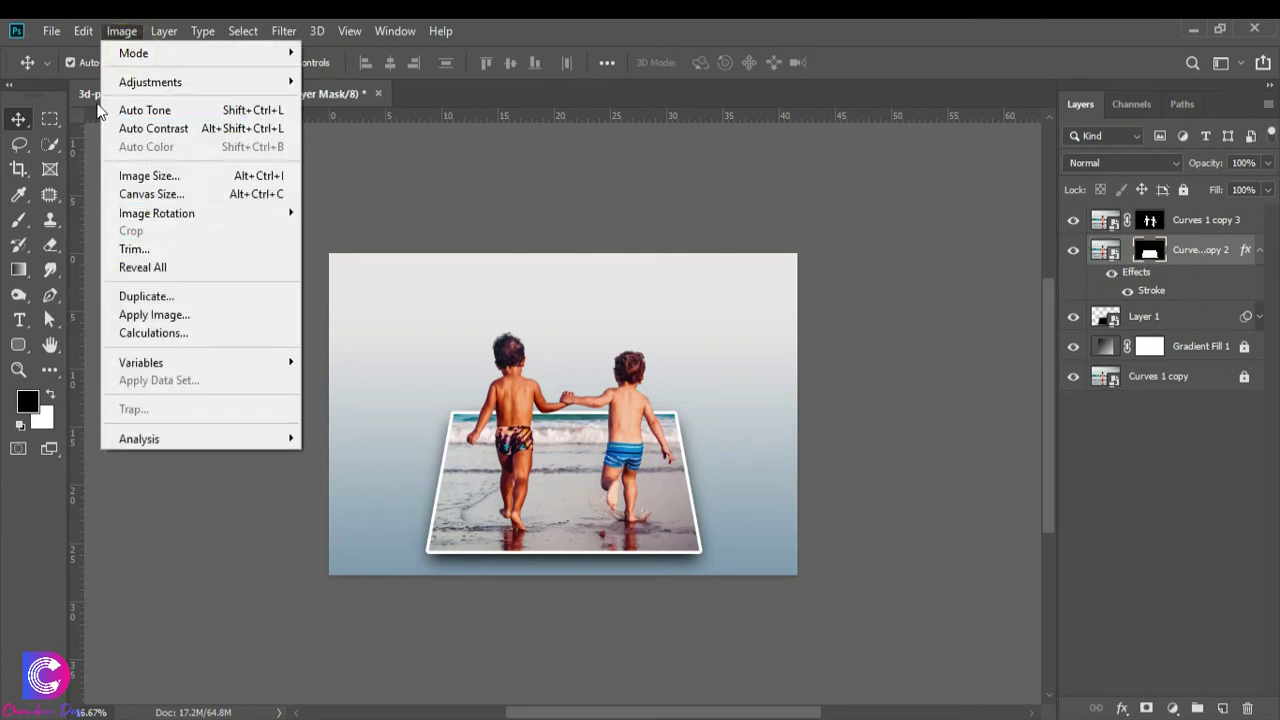
pyautogui.click(82, 32)
pyautogui.click(150, 448)
pyautogui.rightClick(449, 438)
pyautogui.click(478, 553)
pyautogui.moveTo(428, 414); pyautogui.dragTo(417, 412)
pyautogui.moveTo(700, 414); pyautogui.dragTo(711, 413)
pyautogui.moveTo(427, 552); pyautogui.dragTo(417, 553)
pyautogui.moveTo(701, 553); pyautogui.dragTo(717, 553)
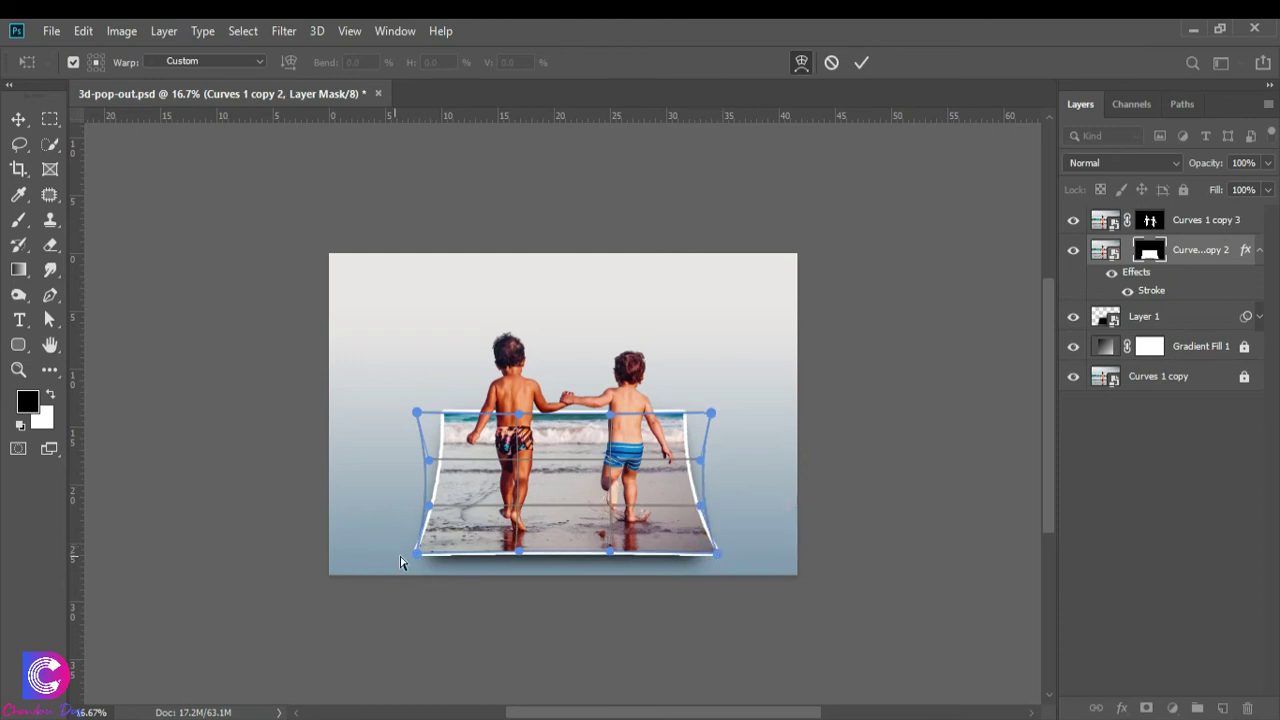
# Step: Push the bottom-left, top-right and top-left frame corners further out and apply the warp
pyautogui.moveTo(406, 558); pyautogui.dragTo(405, 555)
pyautogui.moveTo(712, 413); pyautogui.dragTo(722, 413)
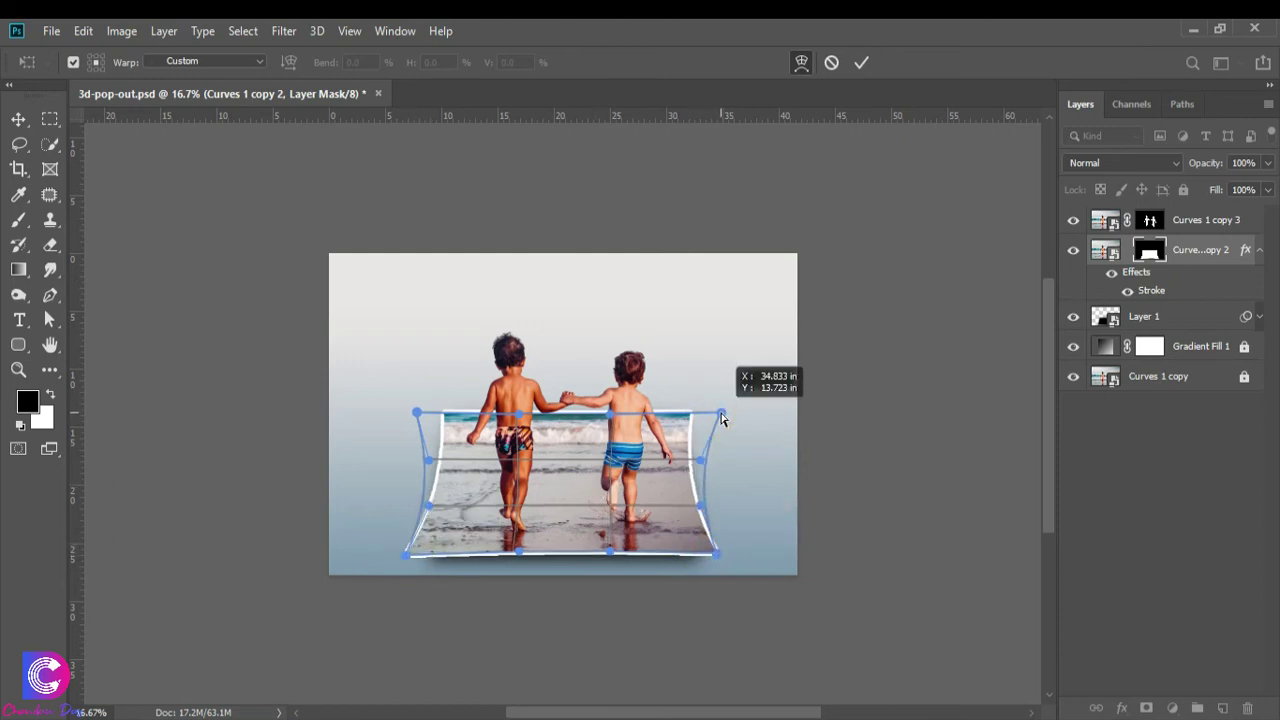
pyautogui.moveTo(416, 414); pyautogui.dragTo(408, 413)
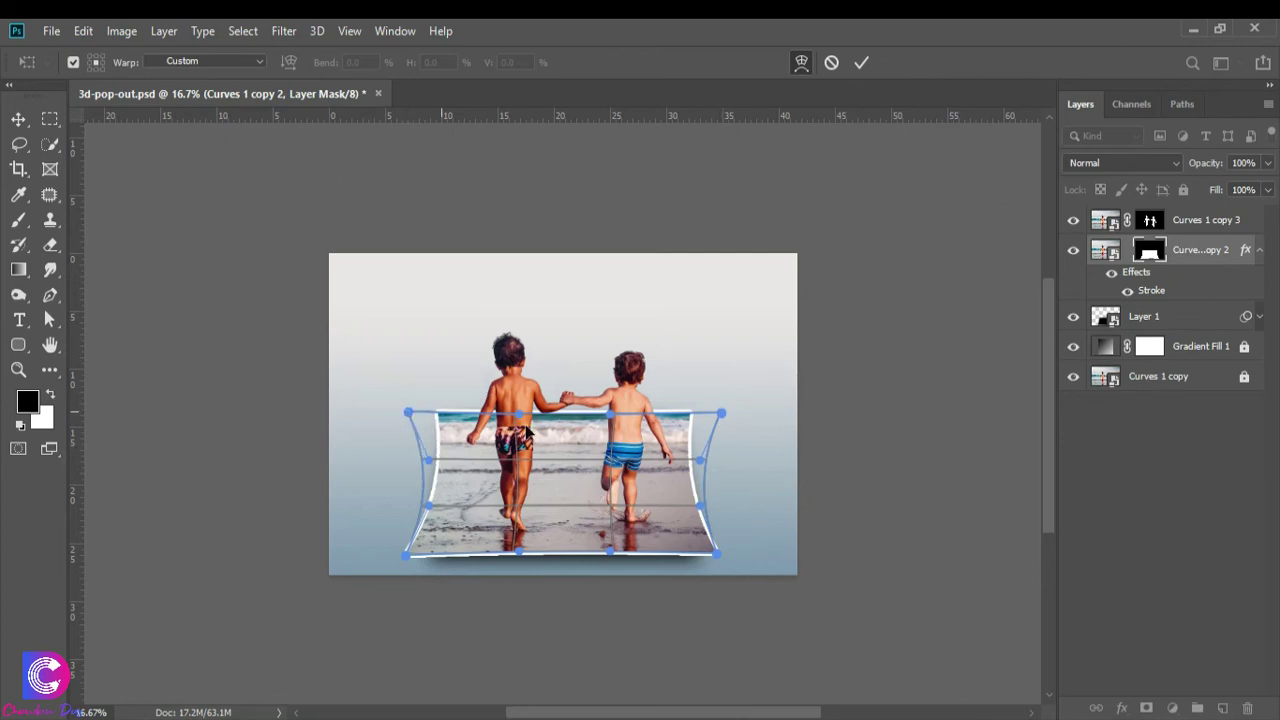
pyautogui.press('Return')
# Step: Collapse the frame layer's effects and select the Gradient Fill 1 layer
pyautogui.scroll(3, 575, 462)
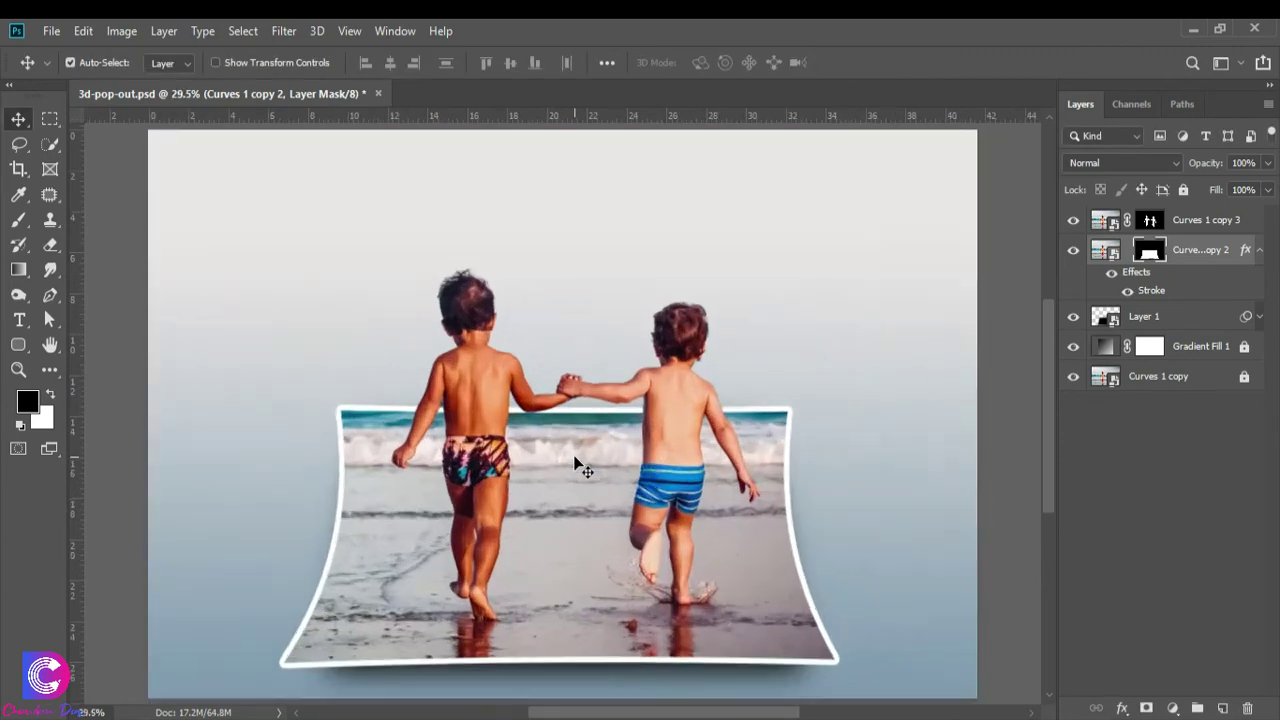
pyautogui.click(1259, 250)
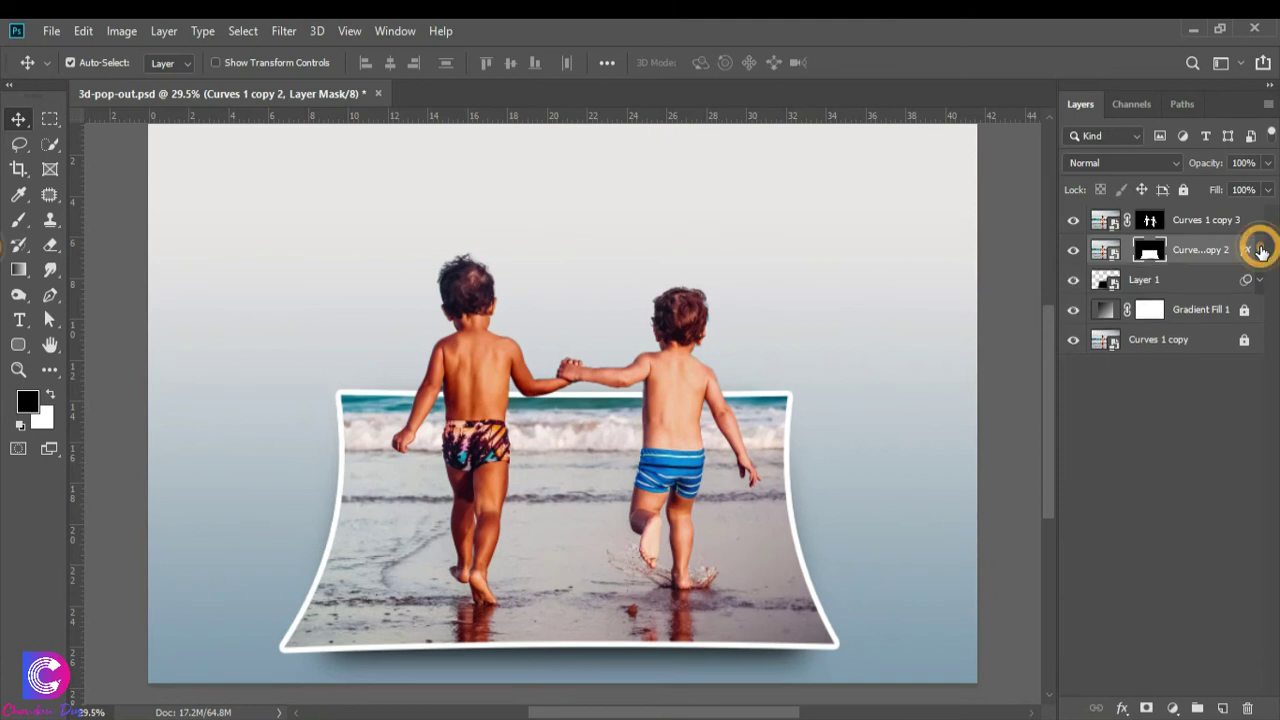
pyautogui.click(1172, 281)
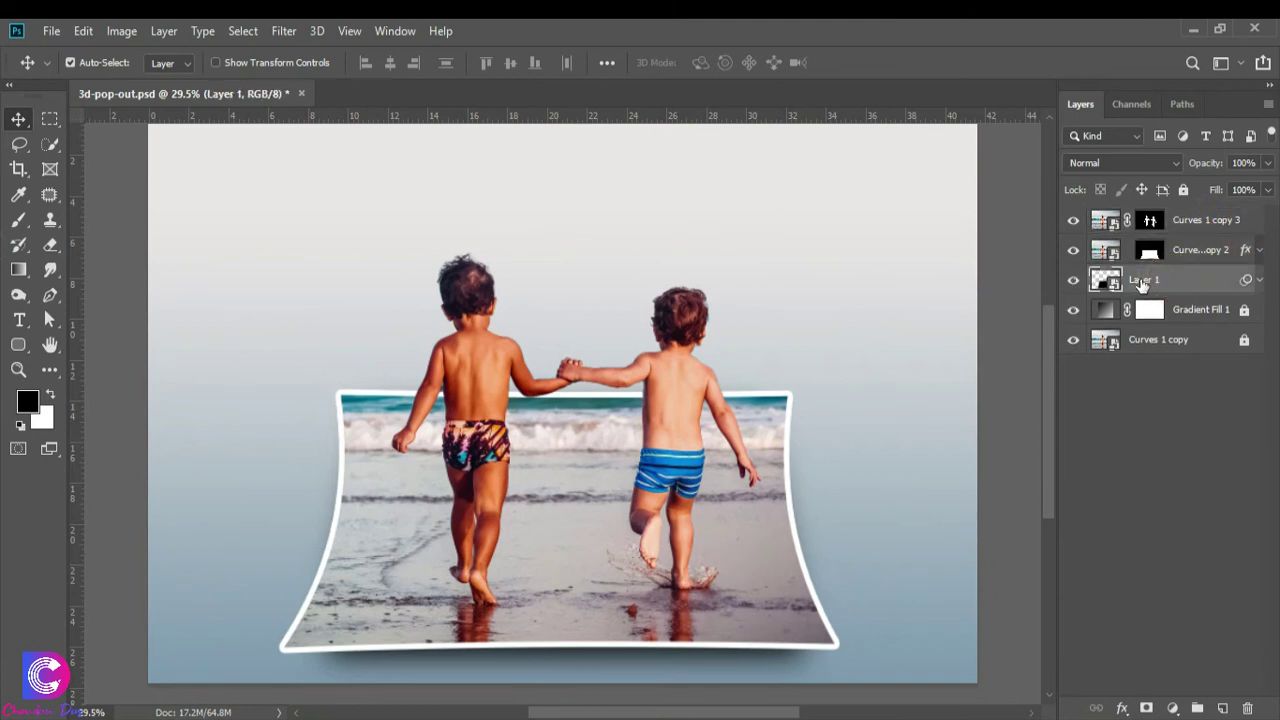
pyautogui.hotkey('ctrl', '-')
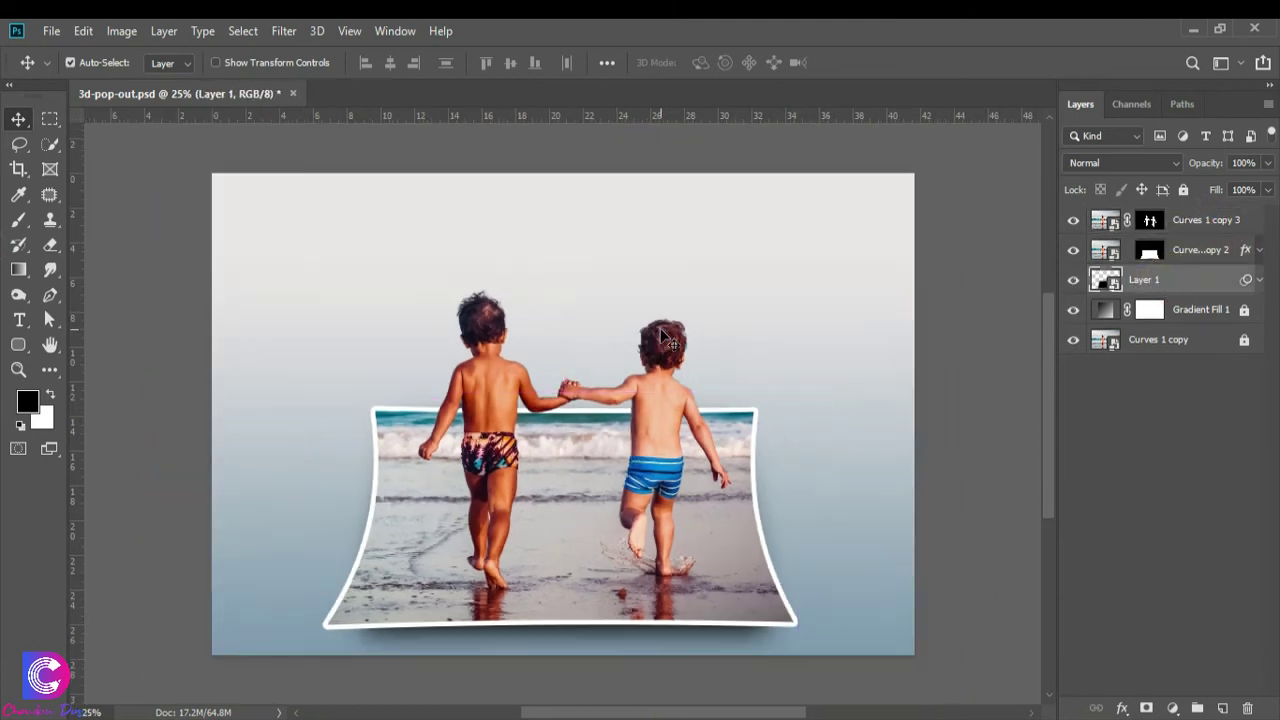
pyautogui.click(1198, 316)
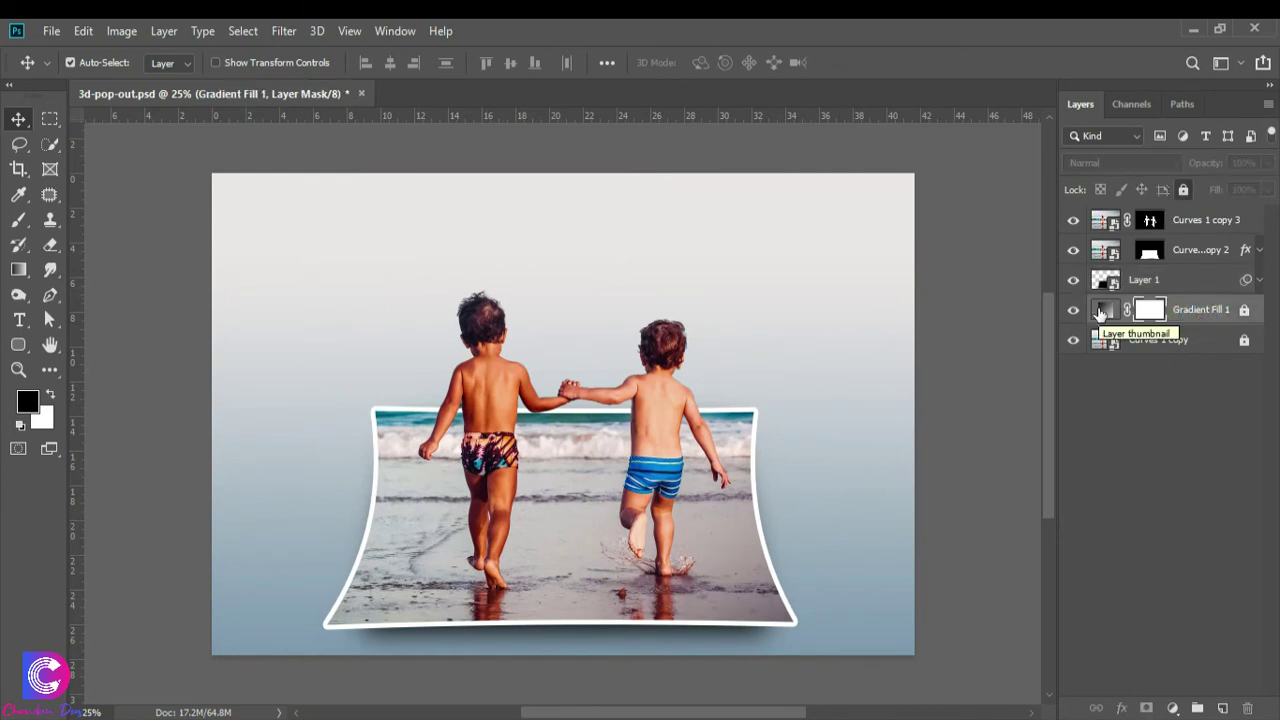
# Step: Unlock the Gradient Fill 1 layer and open its gradient editor
pyautogui.doubleClick(1100, 313)
pyautogui.click(604, 300)
pyautogui.click(1243, 310)
pyautogui.doubleClick(1104, 310)
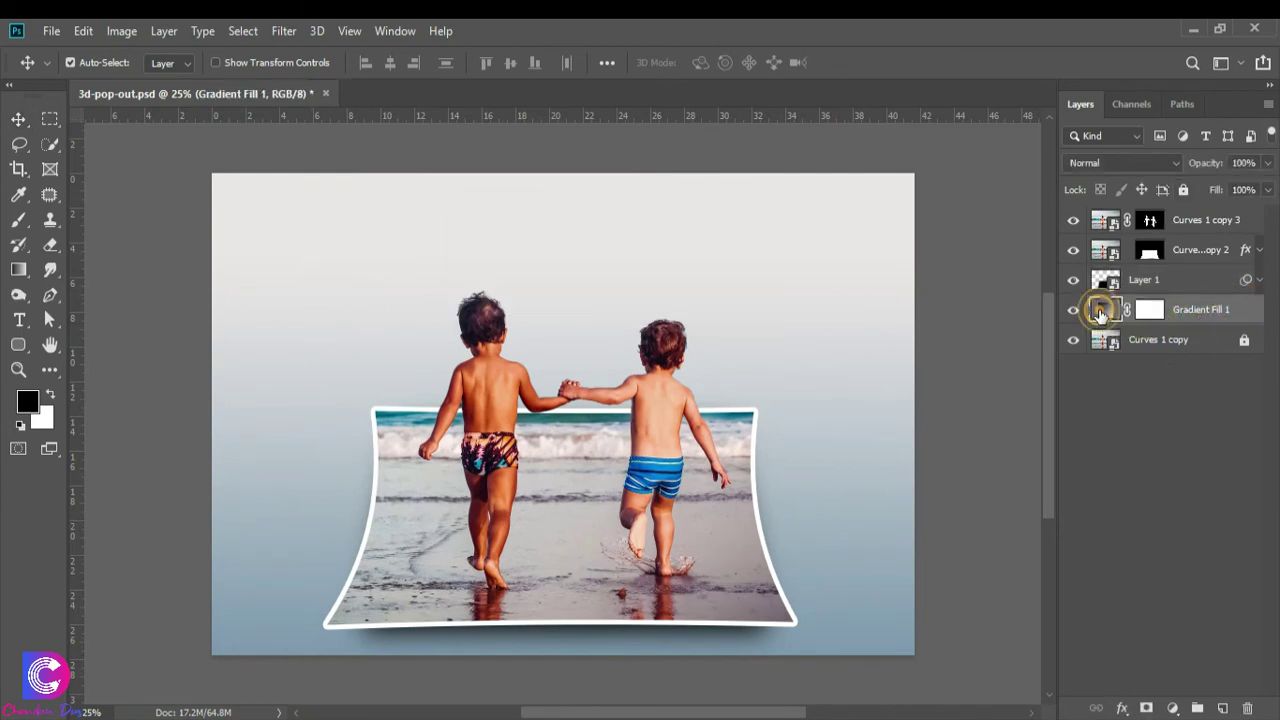
pyautogui.click(1000, 166)
# Step: Give the gradient's left colour stop a darker colour
pyautogui.doubleClick(827, 463)
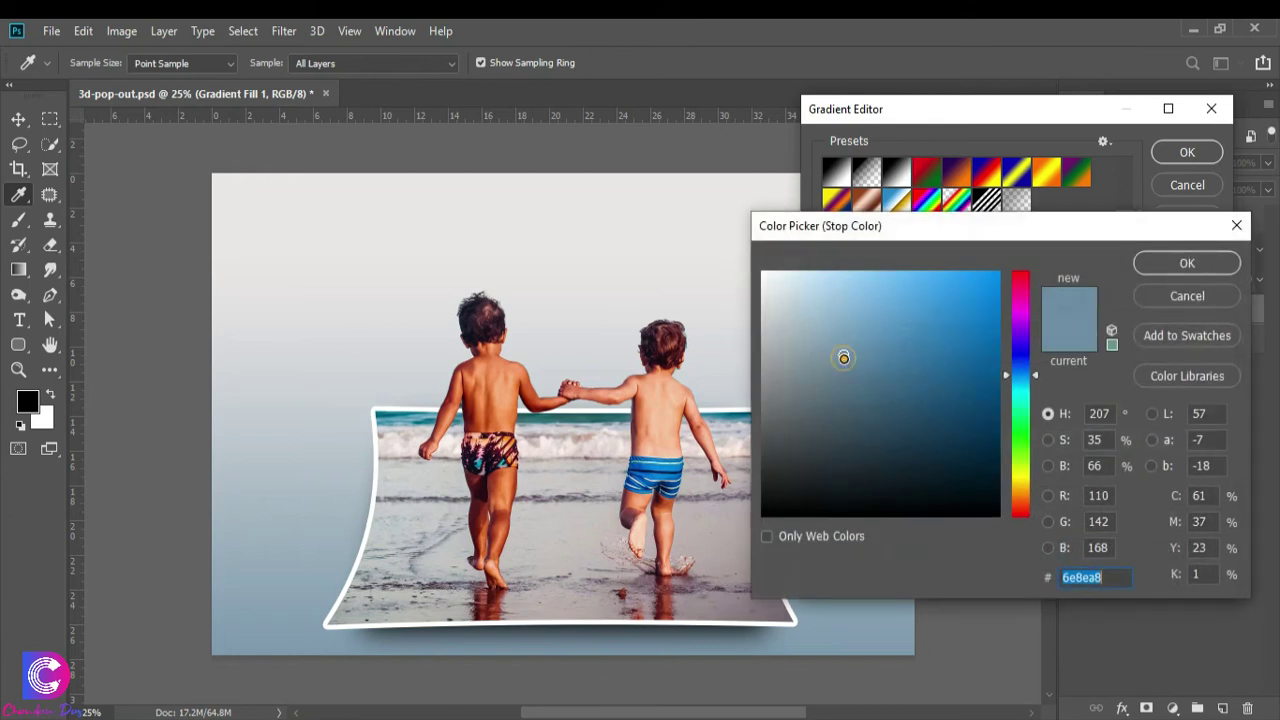
pyautogui.click(879, 434)
pyautogui.click(900, 446)
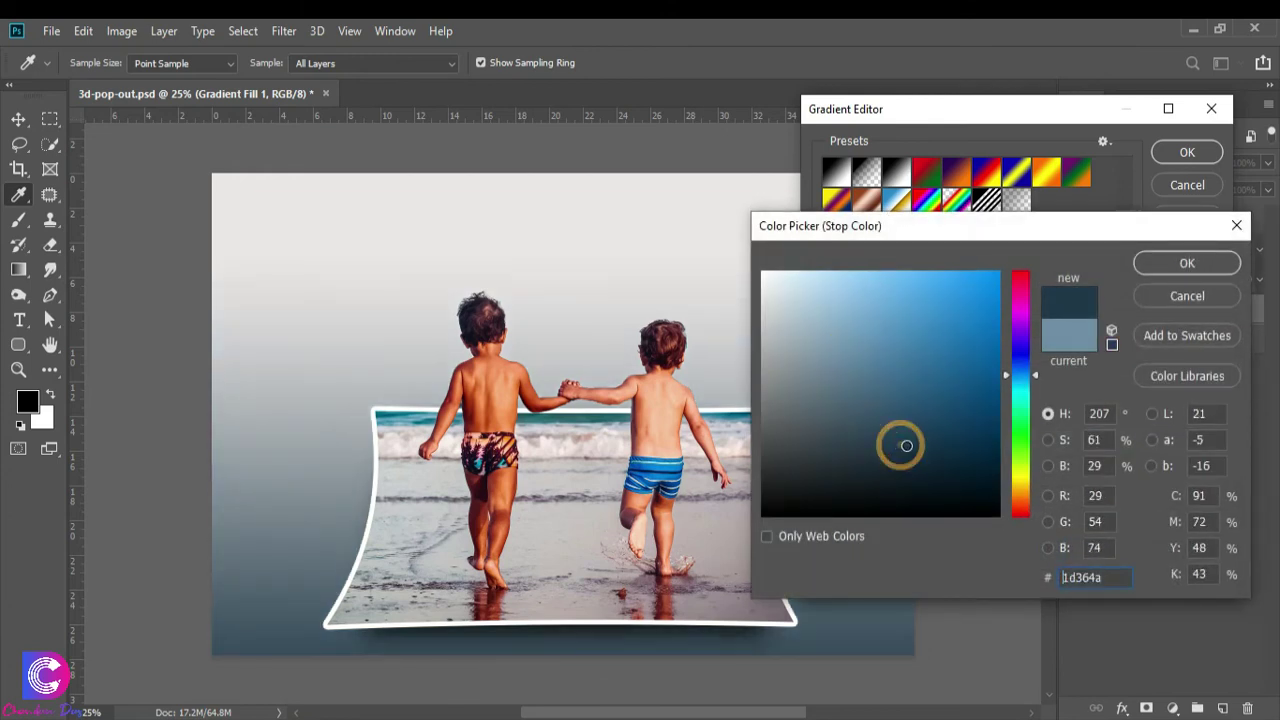
pyautogui.click(1187, 263)
# Step: Set the gradient's right colour stop to a pale light grey
pyautogui.doubleClick(1205, 464)
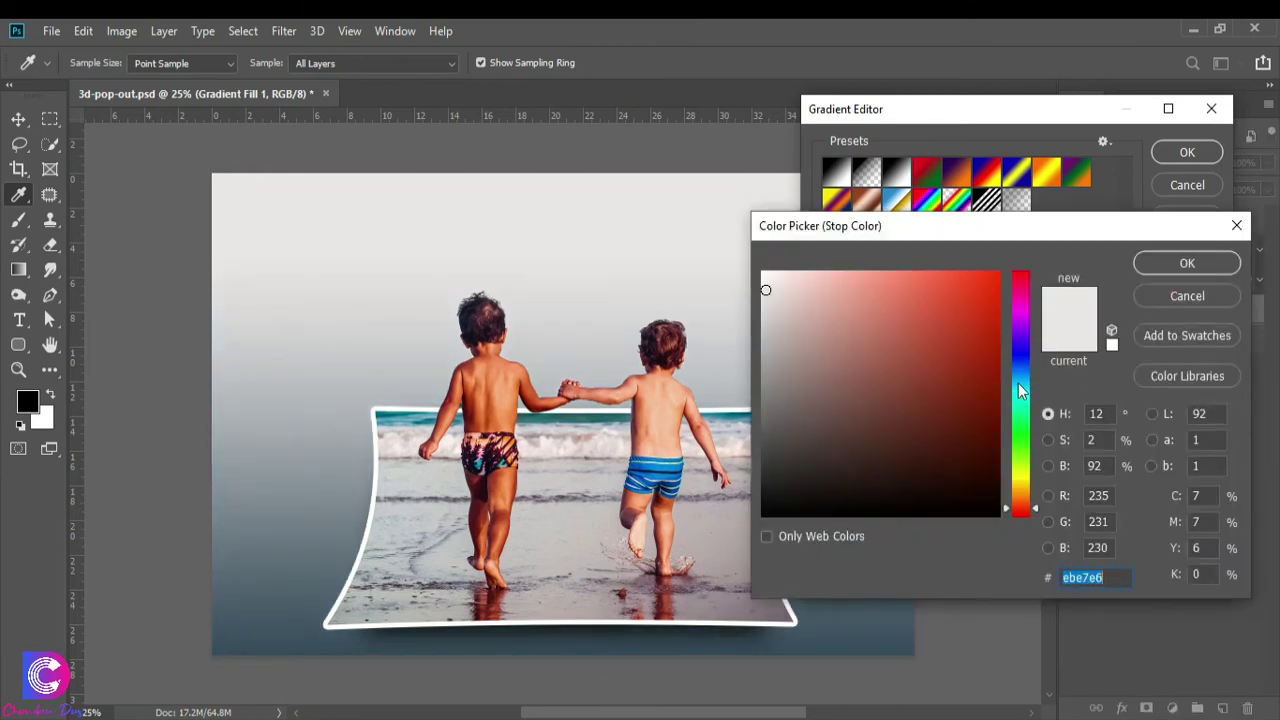
pyautogui.click(745, 289)
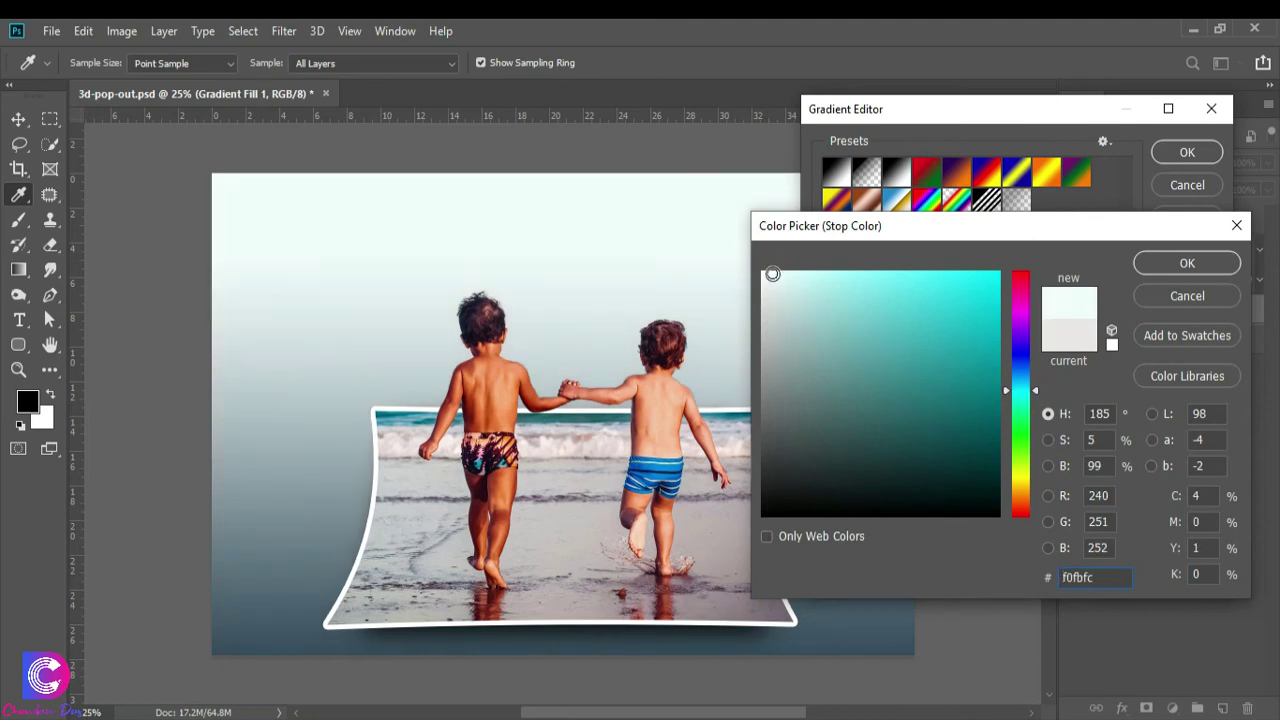
pyautogui.click(760, 321)
pyautogui.click(769, 285)
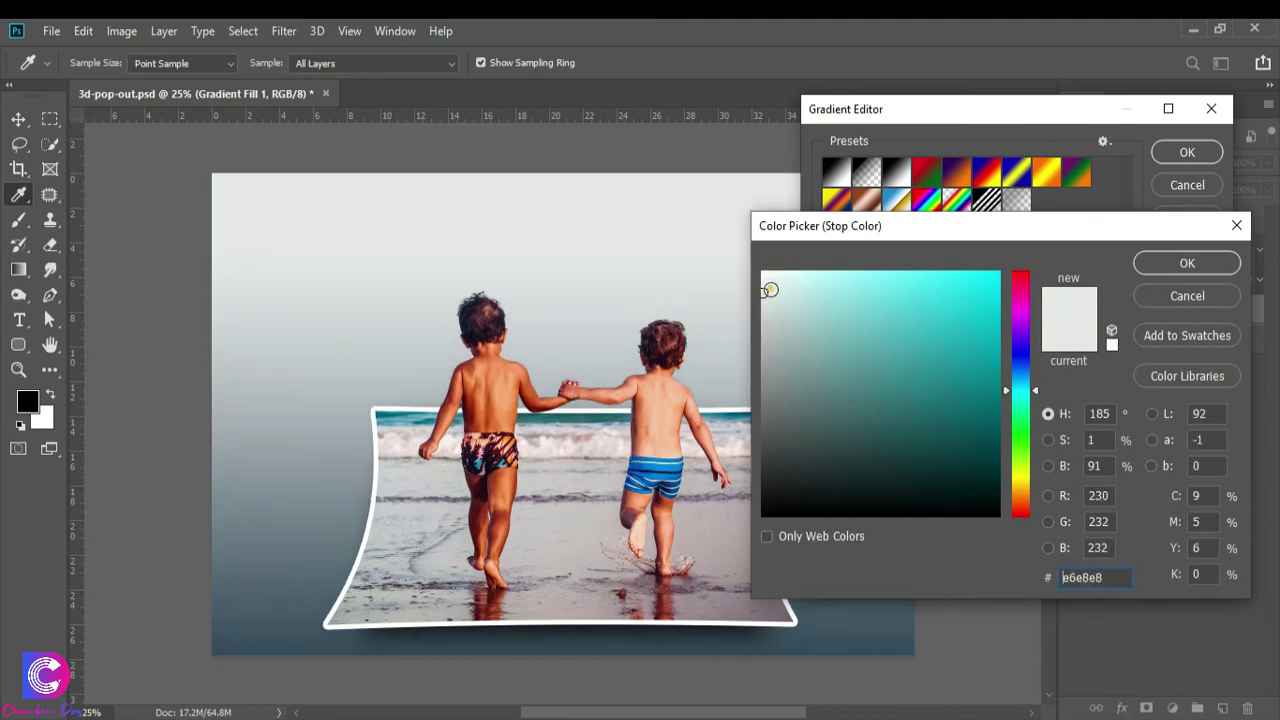
pyautogui.click(758, 282)
pyautogui.click(1202, 268)
# Step: Change the left stop to dark slate grey and apply the new gradient fill
pyautogui.click(826, 464)
pyautogui.doubleClick(828, 462)
pyautogui.click(766, 442)
pyautogui.click(800, 433)
pyautogui.click(1187, 263)
pyautogui.click(1187, 152)
pyautogui.click(1149, 167)
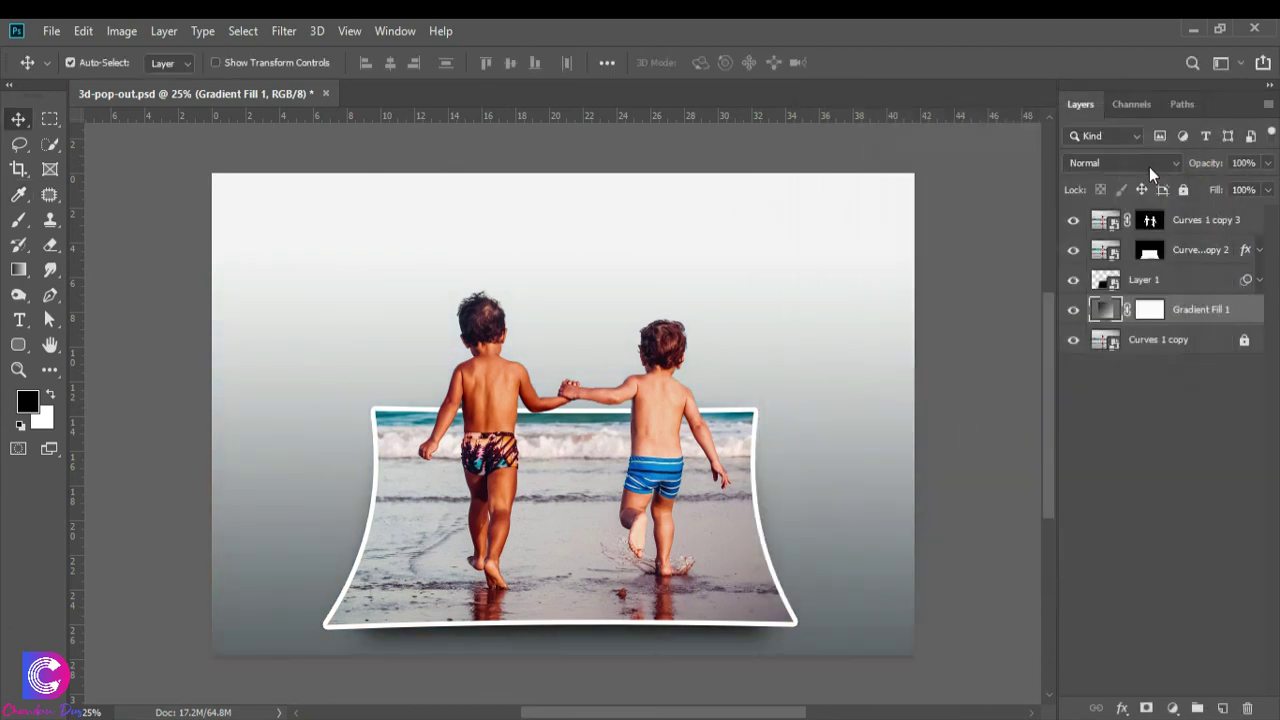
pyautogui.click(1224, 232)
pyautogui.click(1172, 708)
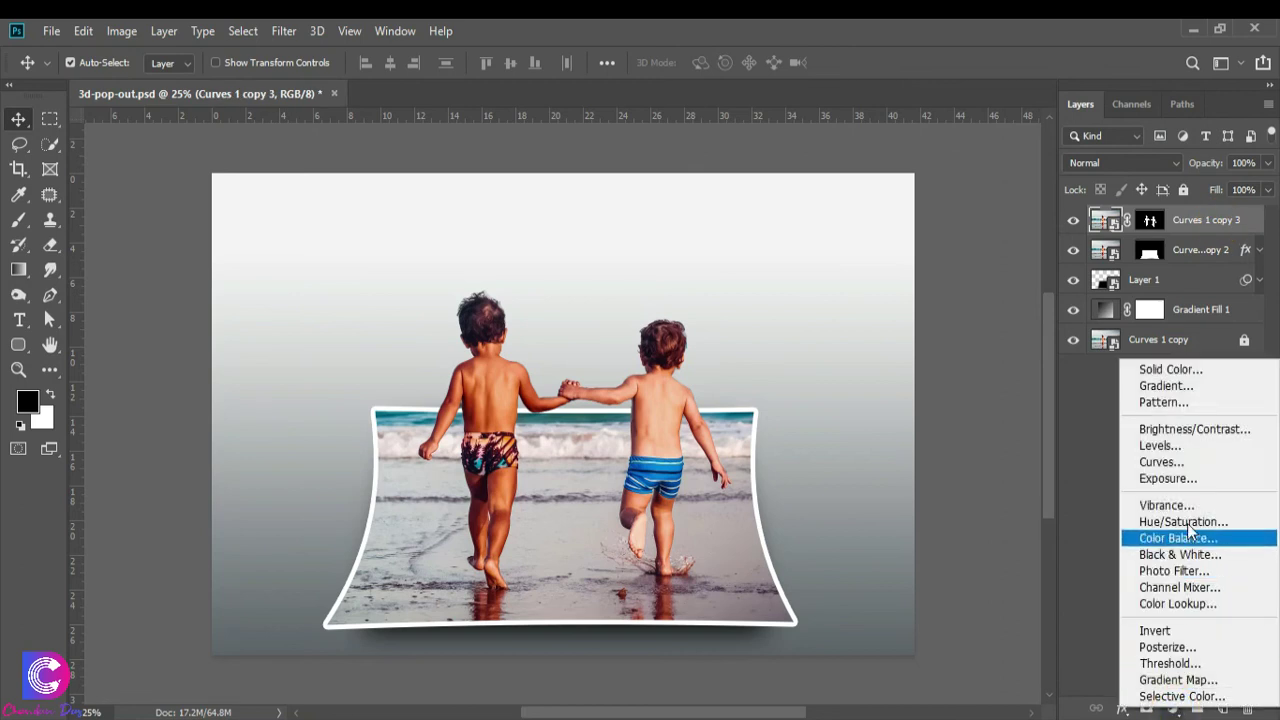
# Step: Add a Color Balance layer with midtones Cyan-Red -23 and Yellow-Blue +19
pyautogui.click(1203, 551)
pyautogui.moveTo(1071, 412); pyautogui.dragTo(1050, 414)
pyautogui.moveTo(1071, 475); pyautogui.dragTo(1087, 473)
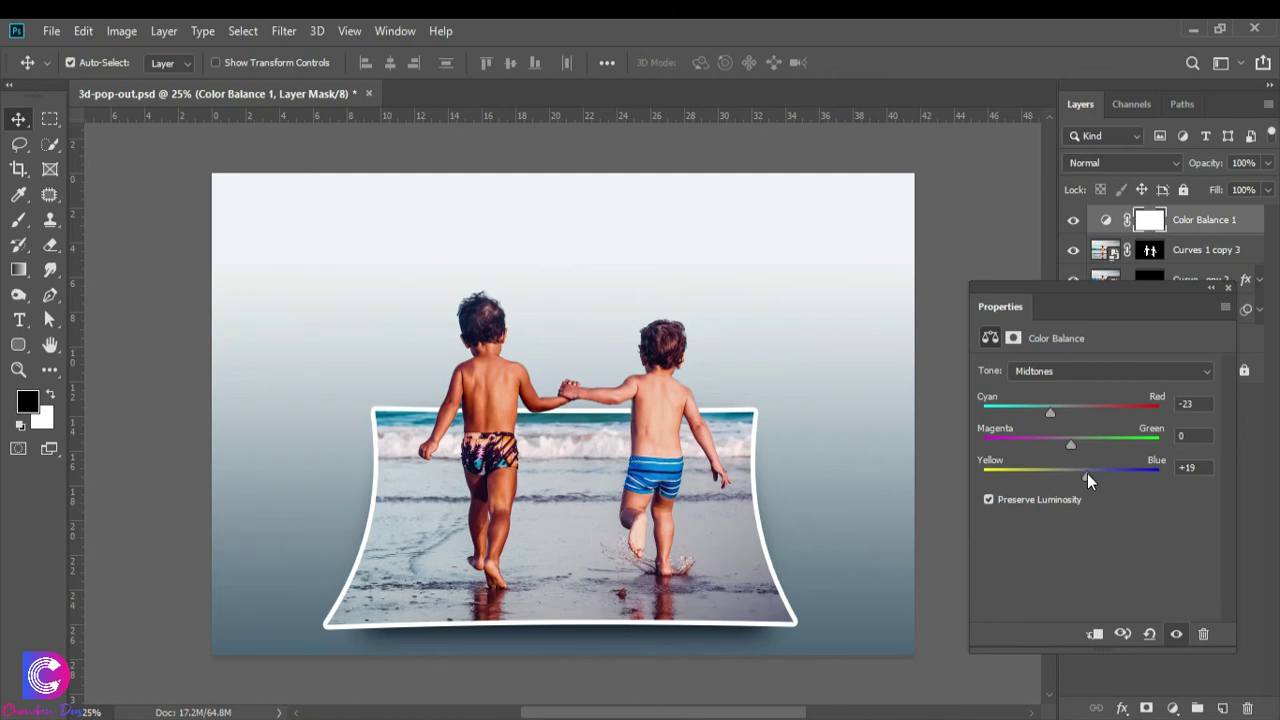
pyautogui.click(1228, 287)
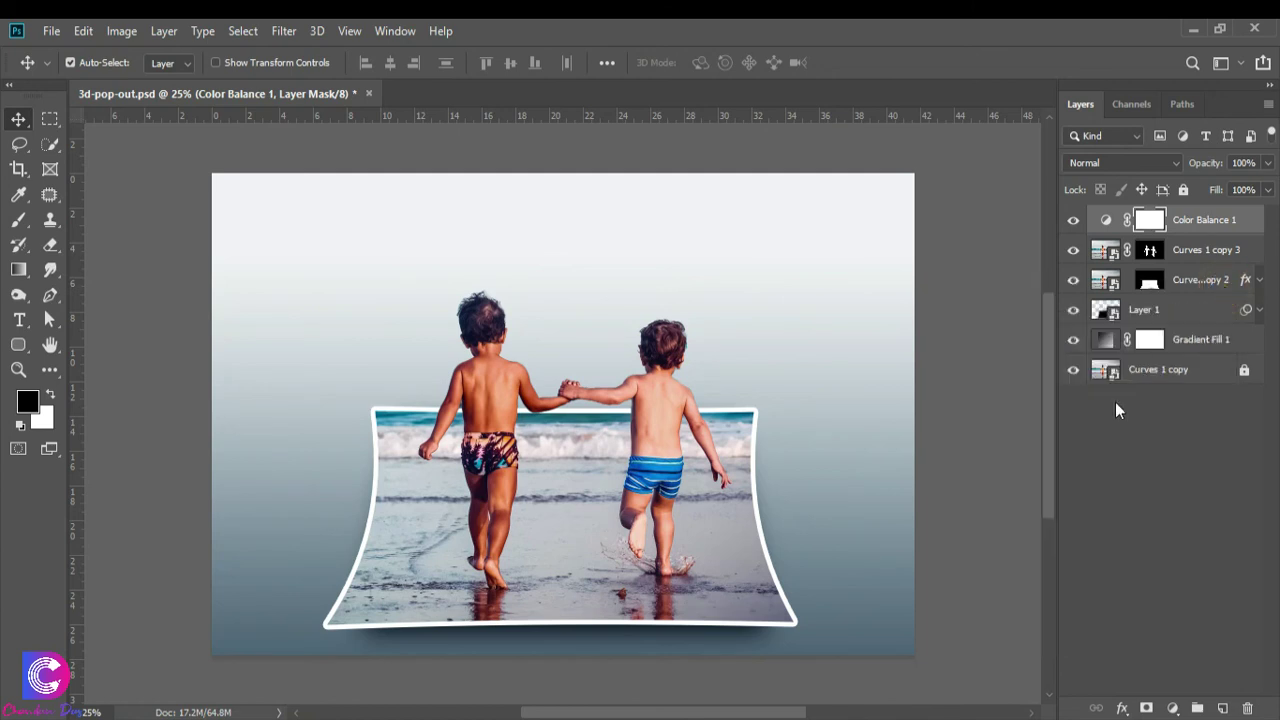
pyautogui.click(1192, 284)
pyautogui.click(1259, 280)
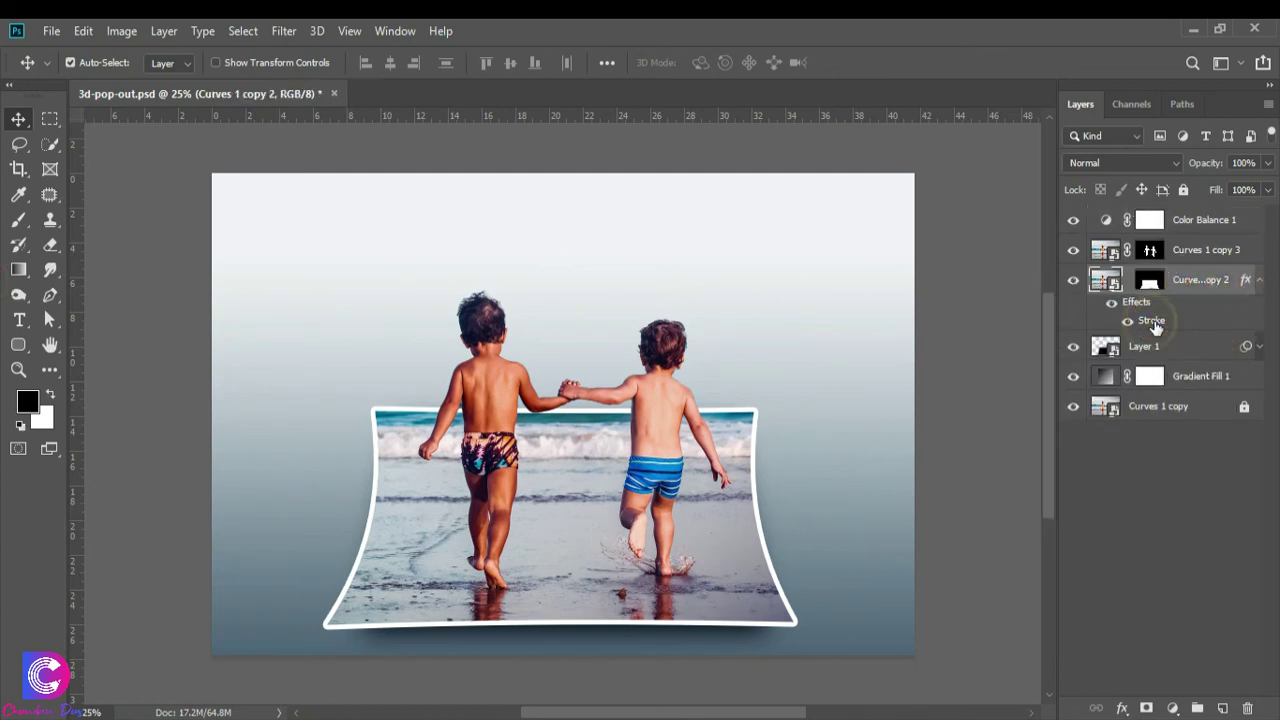
# Step: Set the frame's Stroke size to 21 px, save 3d-pop-out.psd and view full screen
pyautogui.doubleClick(1151, 320)
pyautogui.moveTo(1046, 233); pyautogui.dragTo(1045, 233)
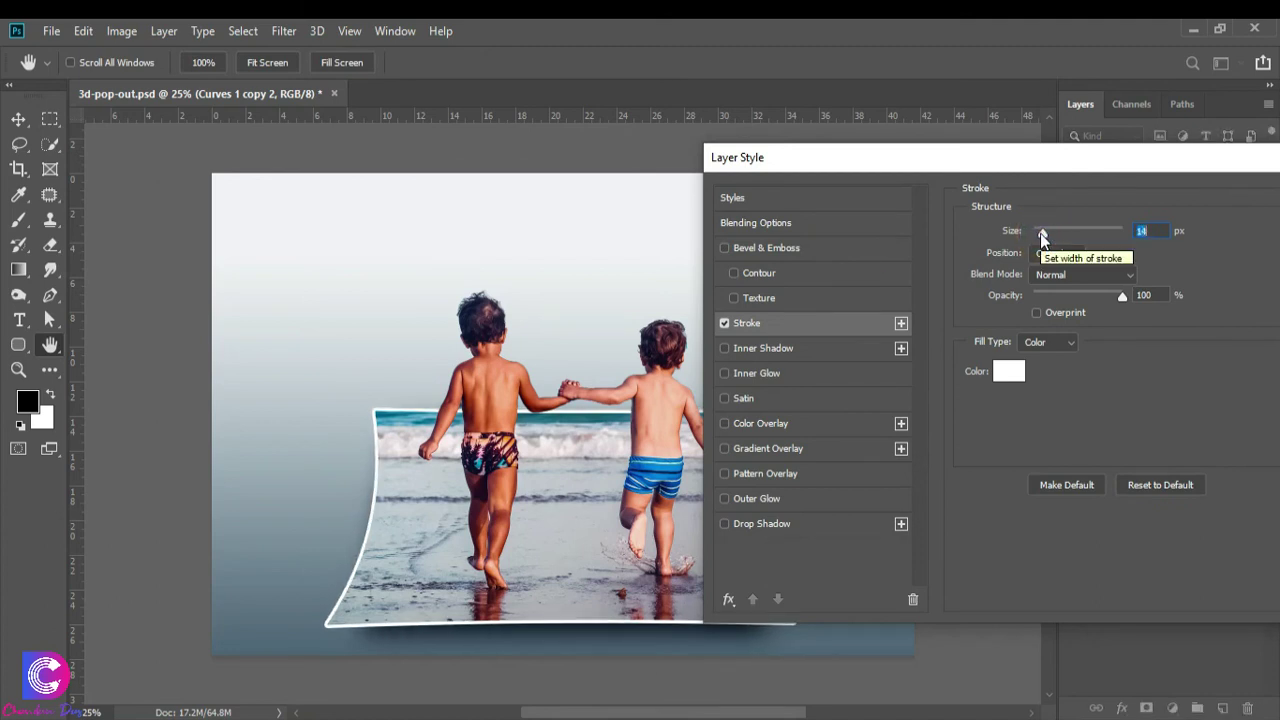
pyautogui.moveTo(1042, 233); pyautogui.dragTo(1046, 233)
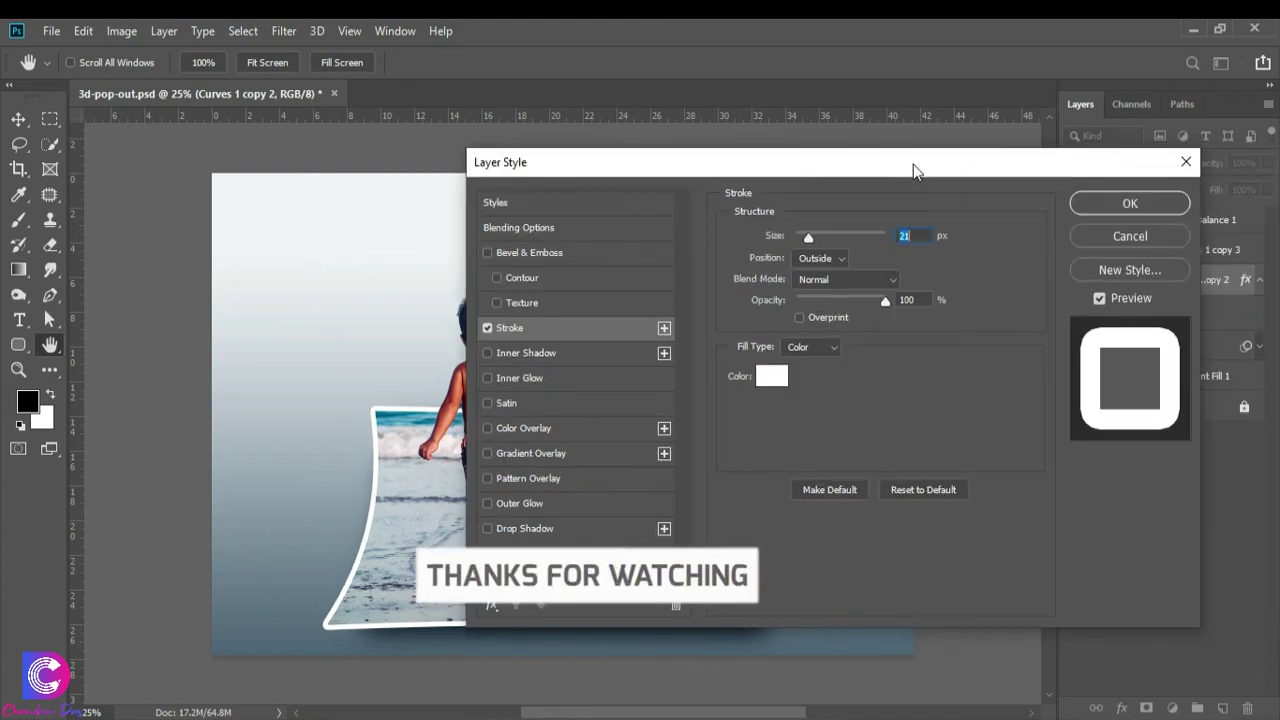
pyautogui.click(1128, 203)
pyautogui.hotkey('ctrl', 's')
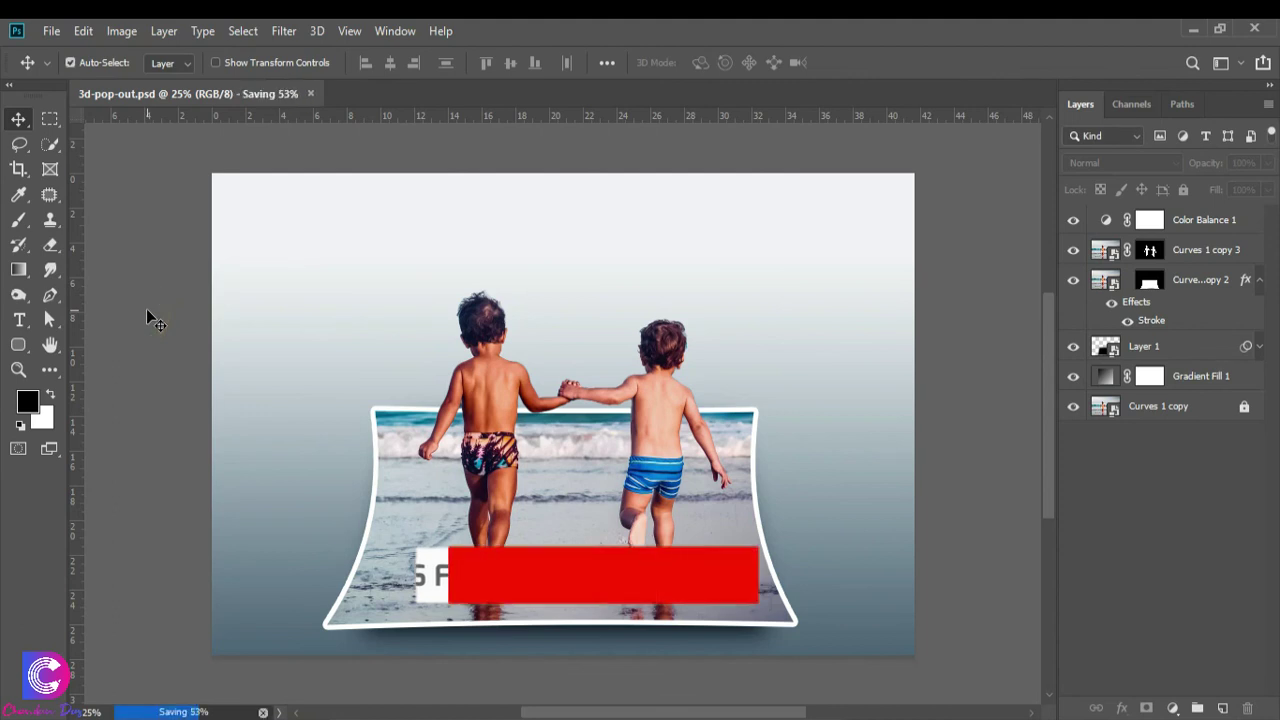
pyautogui.press('f')
pyautogui.press('f')
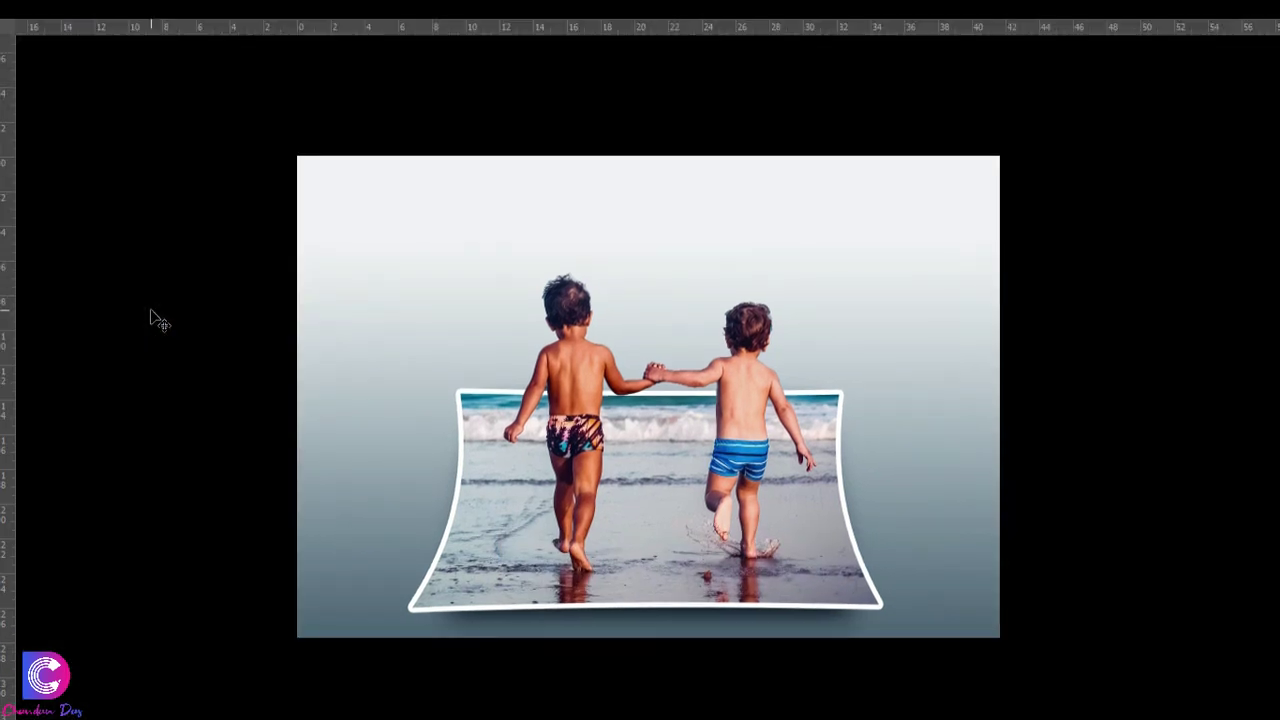